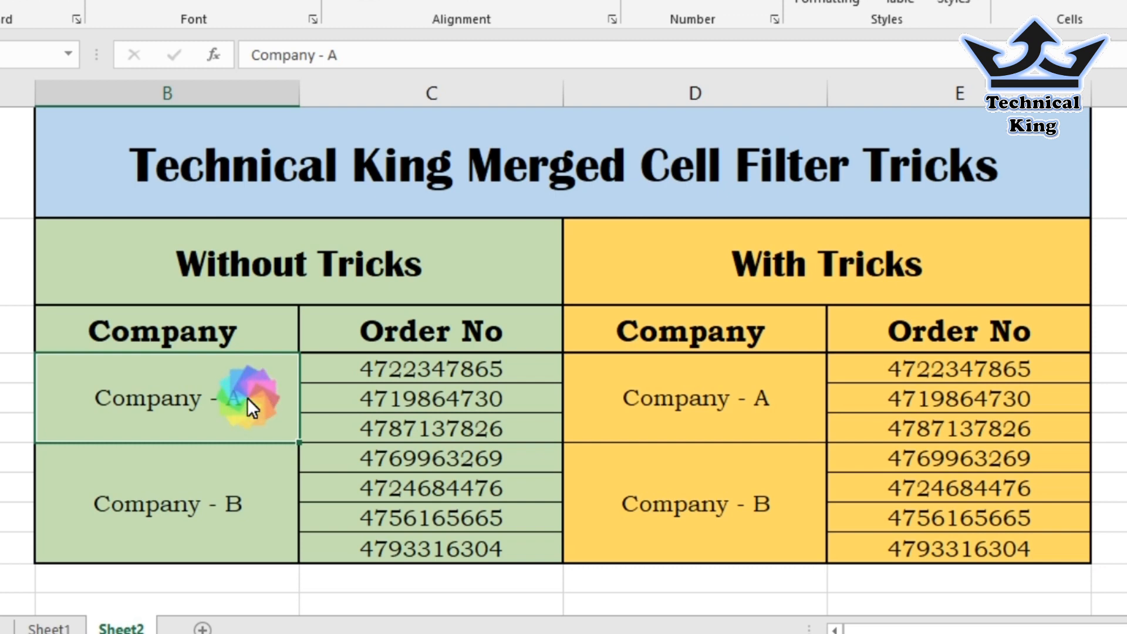
Review the merged Company - A and Company - B cells and their order numbers.
{"action": "left_click", "coordinate": [230, 480]}
{"action": "left_click", "coordinate": [249, 395]}
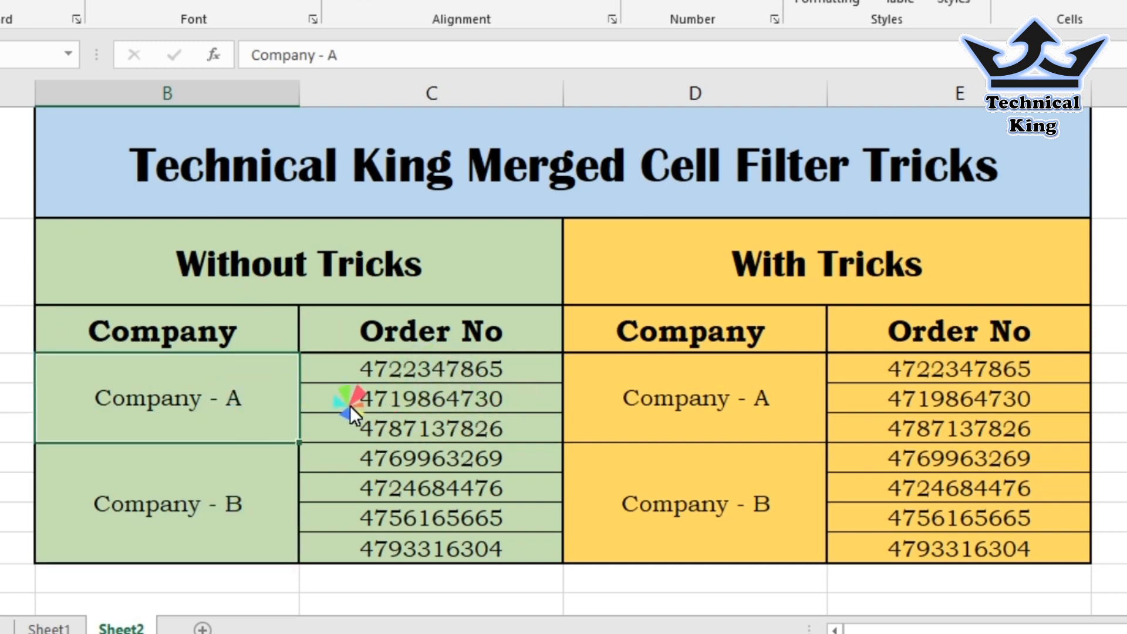
{"action": "left_click", "coordinate": [418, 370]}
{"action": "left_click", "coordinate": [414, 424]}
{"action": "left_click", "coordinate": [417, 467]}
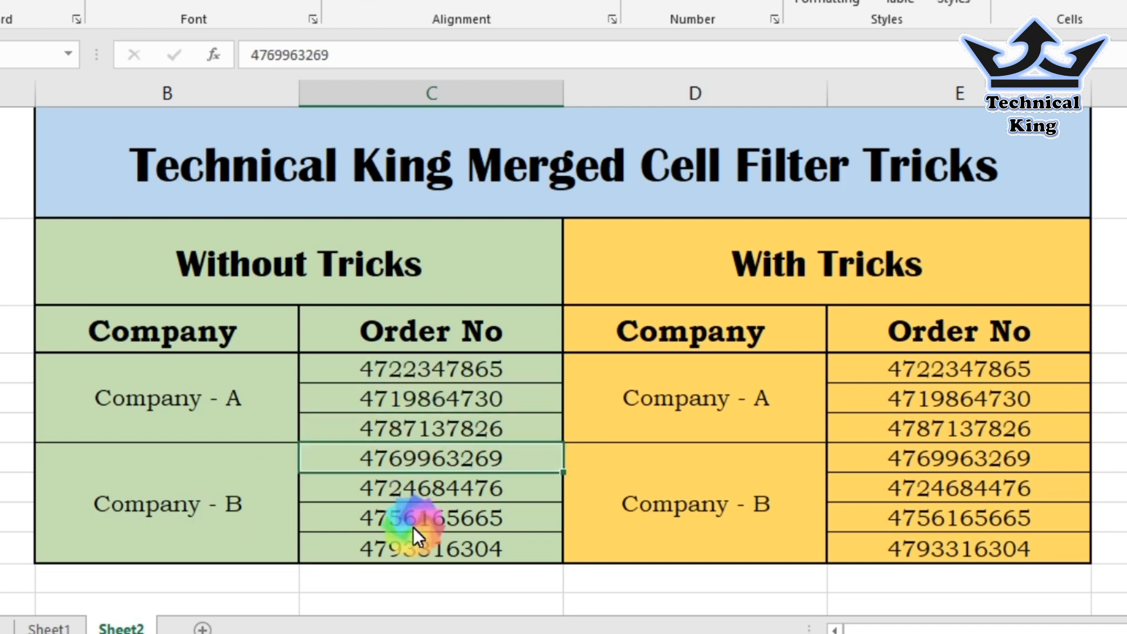
{"action": "left_click", "coordinate": [491, 395]}
{"action": "left_click", "coordinate": [491, 434]}
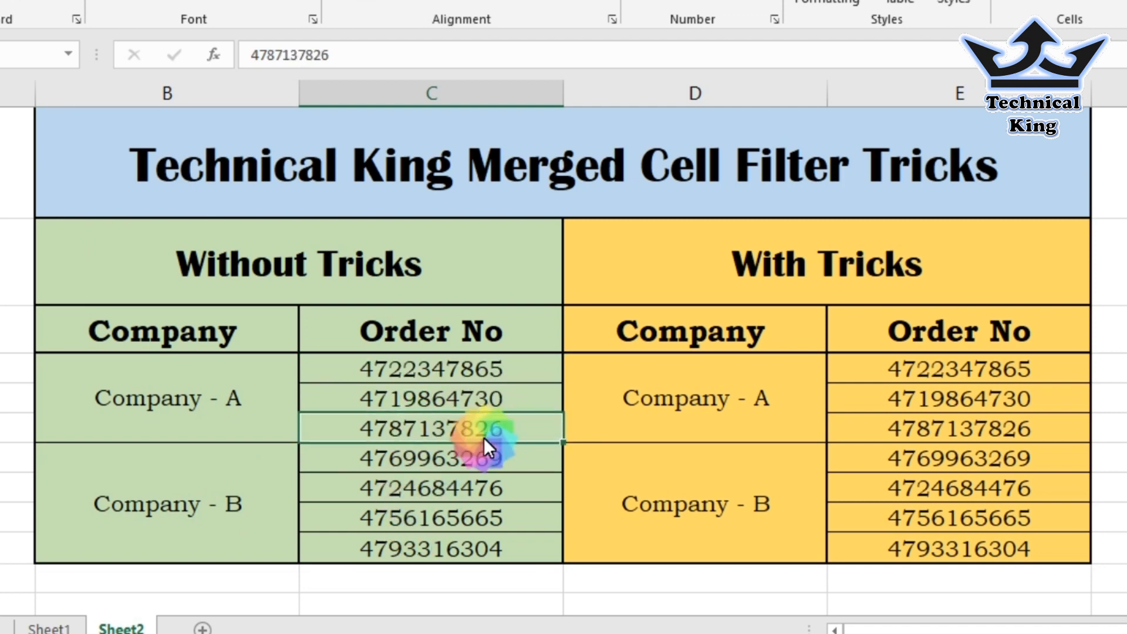
{"action": "left_click", "coordinate": [219, 413]}
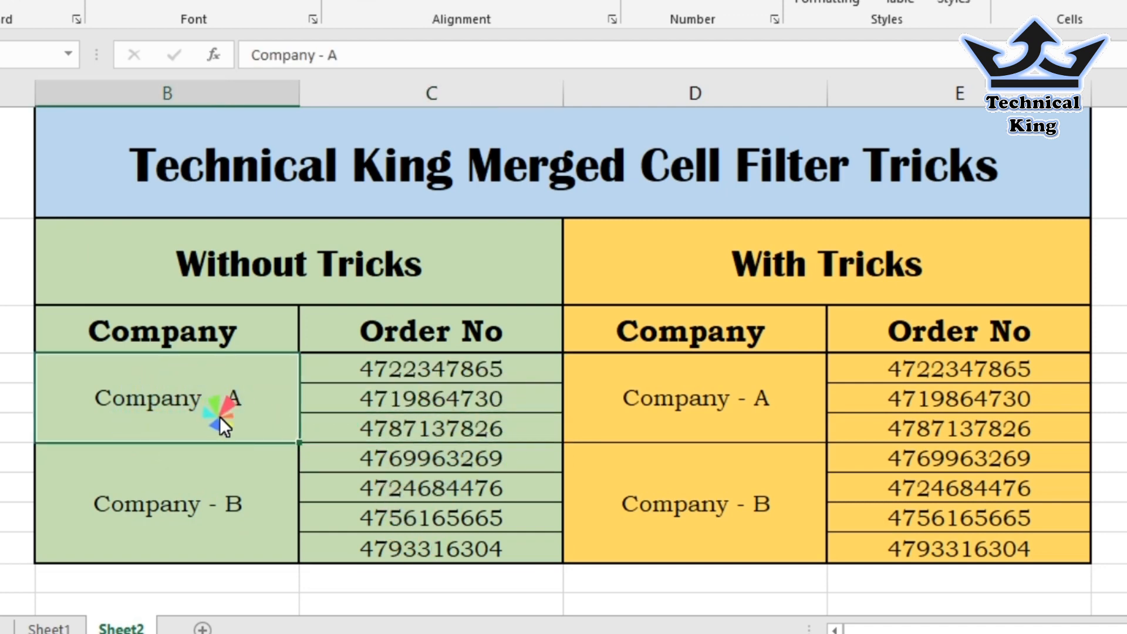
Select the header row of both tables and turn on filtering with Ctrl+Shift+L.
{"action": "left_click_drag", "start_coordinate": [345, 370], "coordinate": [345, 431]}
{"action": "left_click", "coordinate": [232, 416]}
{"action": "left_click_drag", "start_coordinate": [178, 343], "coordinate": [918, 326]}
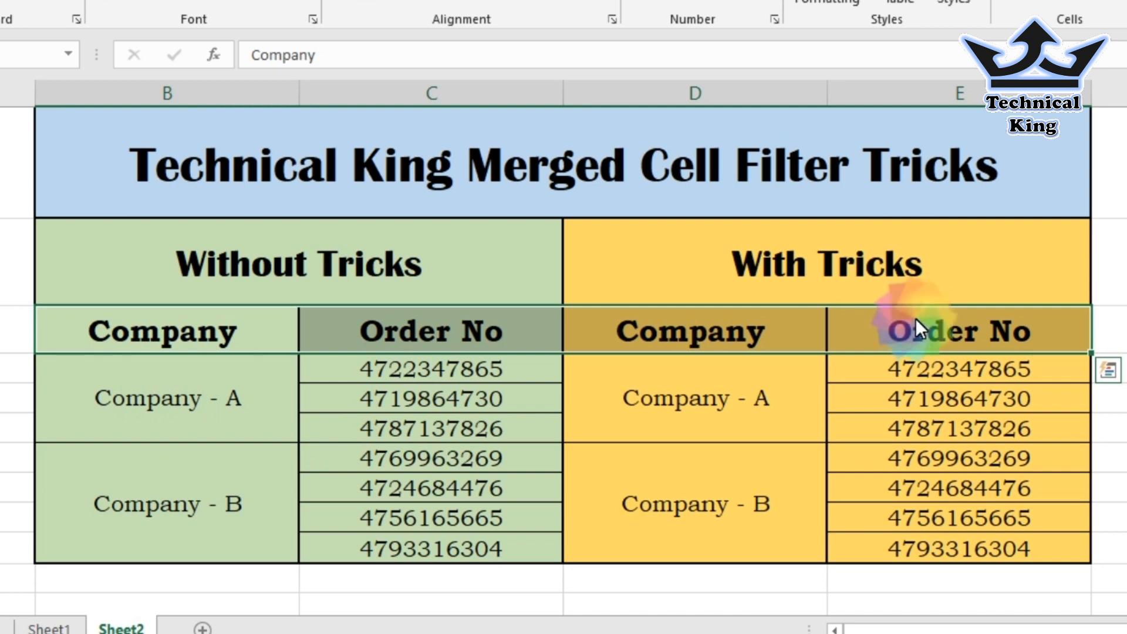
{"action": "key", "text": "ctrl+shift+l"}
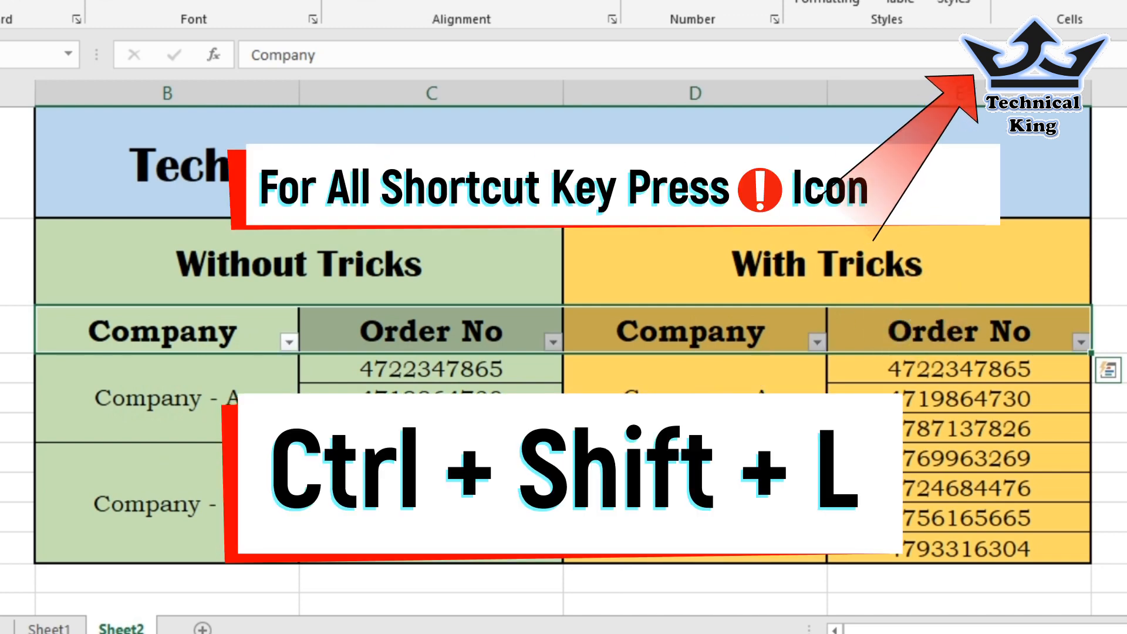
Filter the plain table's Company column to Company - A only, leaving a single row.
{"action": "left_click", "coordinate": [289, 342]}
{"action": "left_click", "coordinate": [141, 100]}
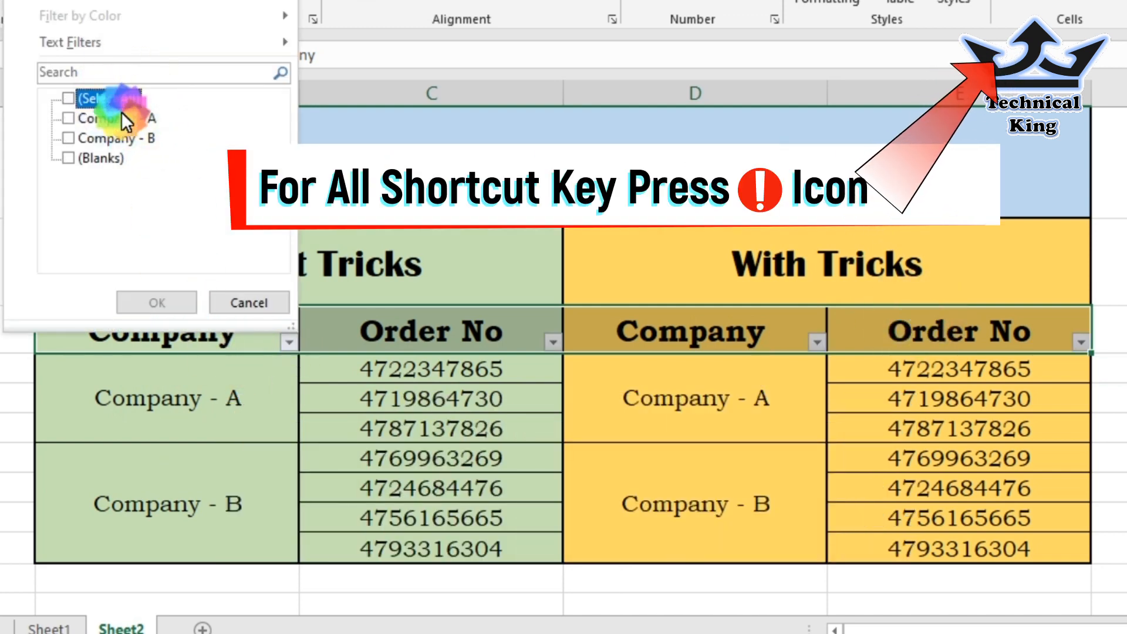
{"action": "left_click", "coordinate": [120, 121]}
{"action": "left_click", "coordinate": [145, 304]}
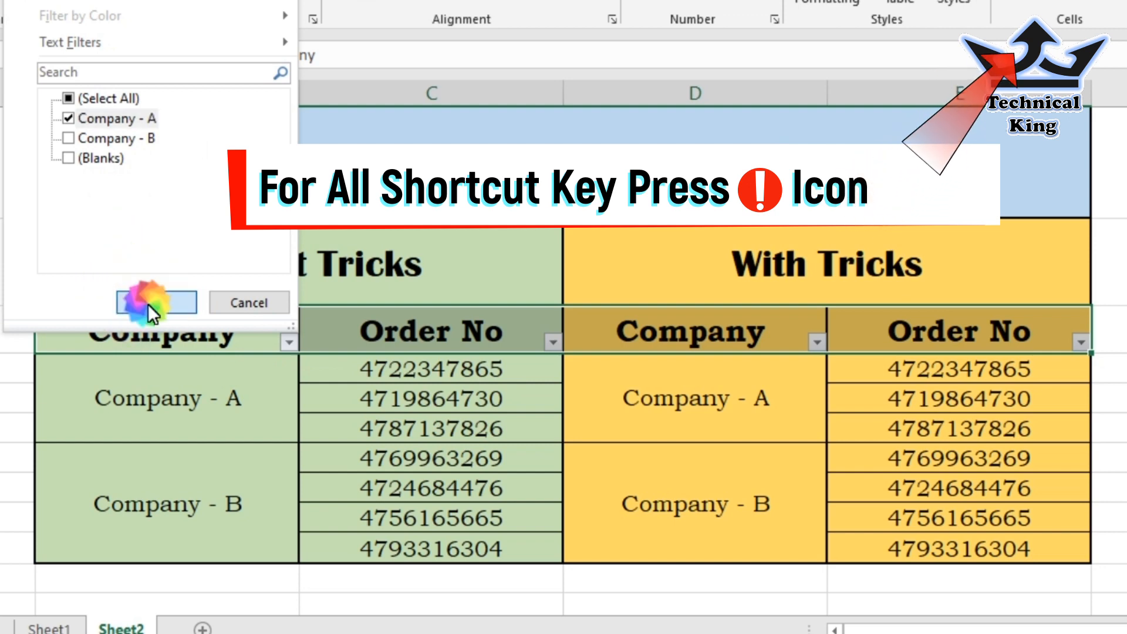
{"action": "left_click", "coordinate": [452, 371]}
{"action": "left_click_drag", "start_coordinate": [209, 372], "coordinate": [414, 379]}
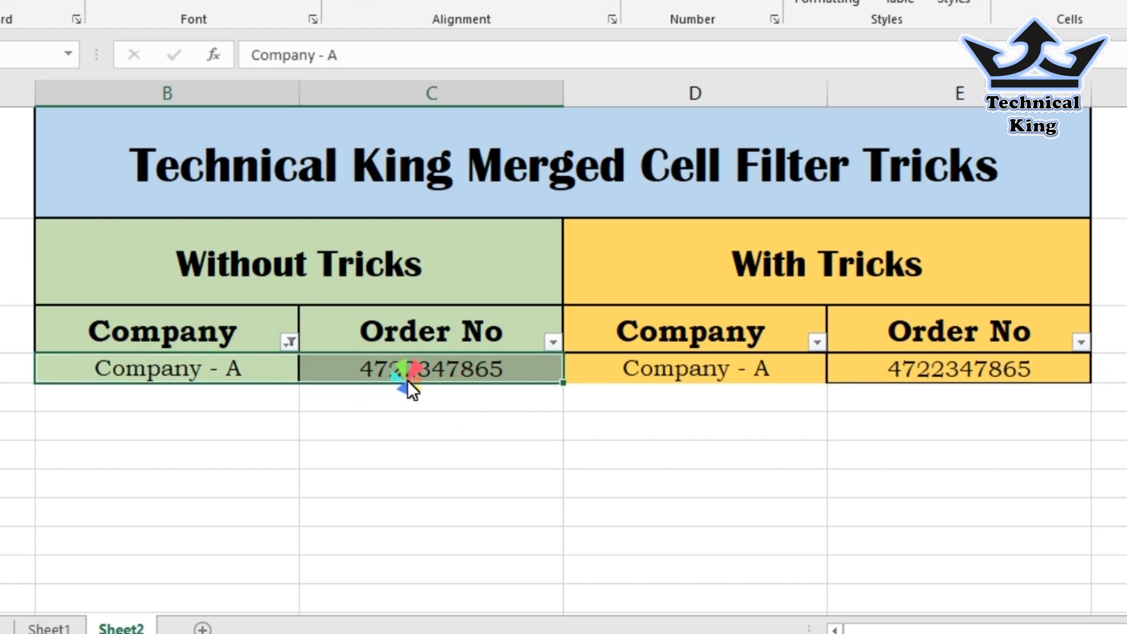
Re-select all companies in the filter so all seven orders show again.
{"action": "left_click", "coordinate": [280, 344]}
{"action": "left_click", "coordinate": [290, 342]}
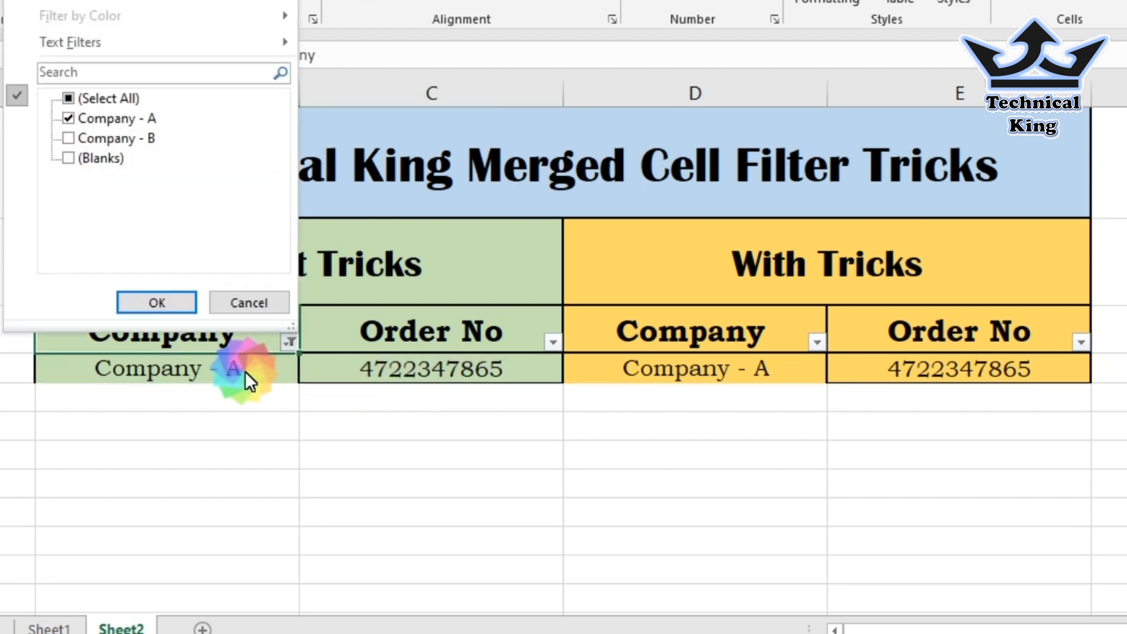
{"action": "left_click", "coordinate": [118, 99]}
{"action": "left_click", "coordinate": [132, 299]}
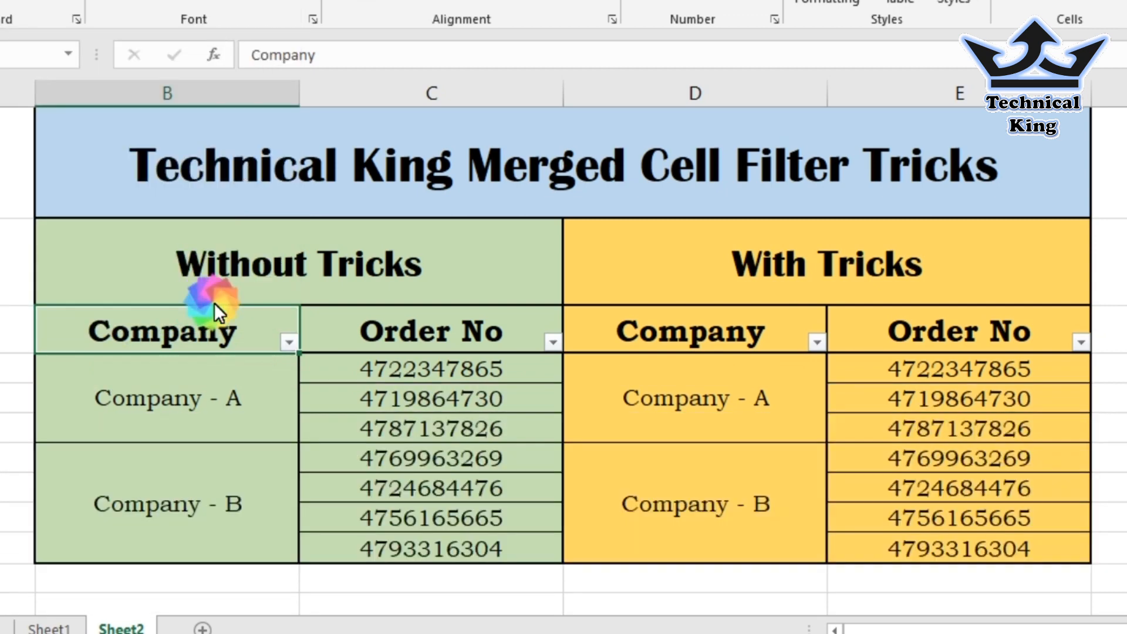
Filter the With Tricks Company column to Company - A, showing its three order numbers.
{"action": "left_click", "coordinate": [838, 408]}
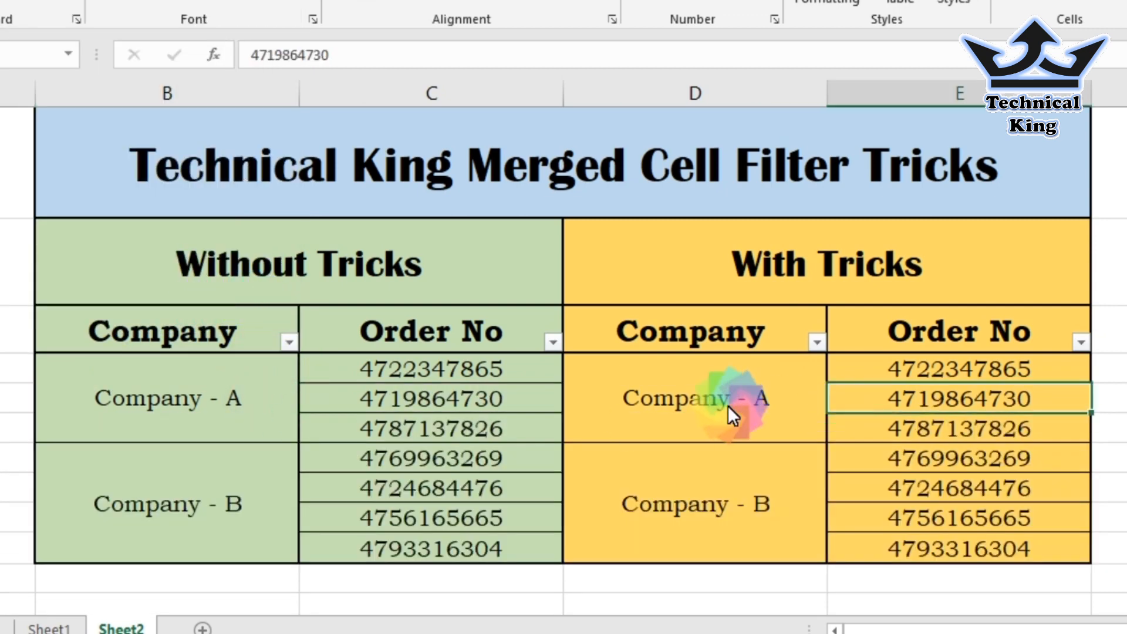
{"action": "left_click", "coordinate": [728, 405]}
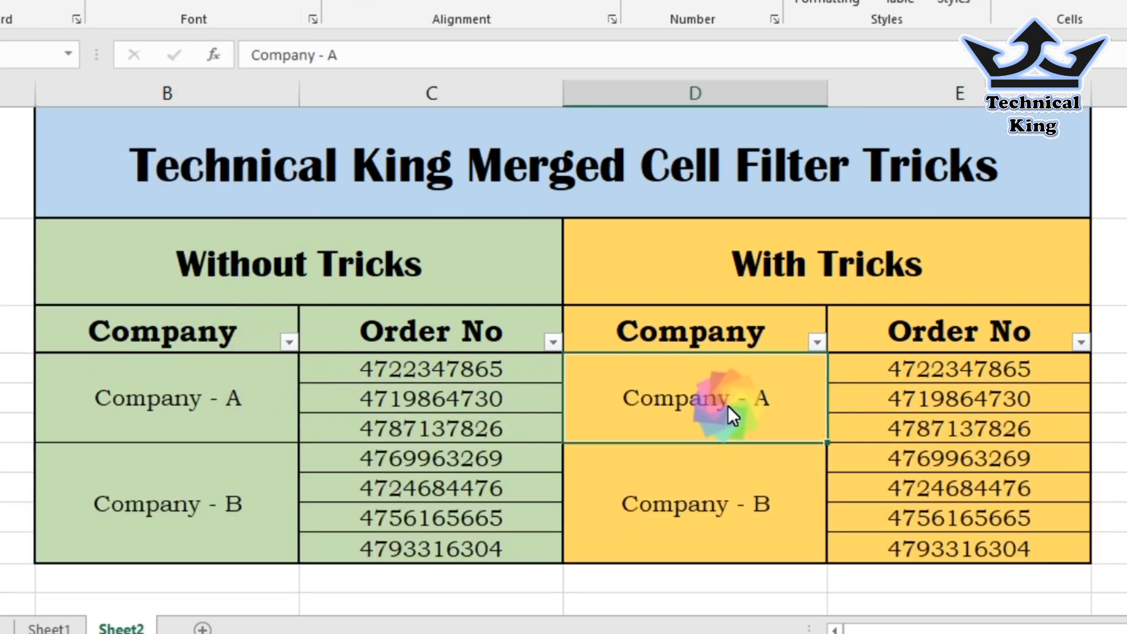
{"action": "left_click", "coordinate": [819, 345]}
{"action": "left_click", "coordinate": [640, 98]}
{"action": "left_click", "coordinate": [643, 119]}
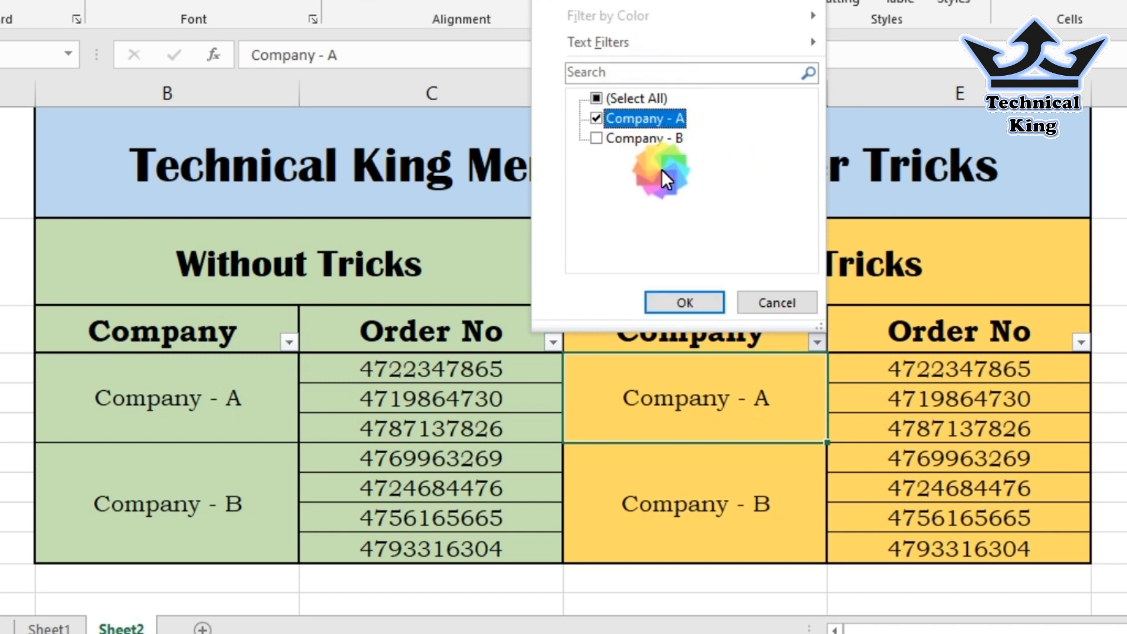
{"action": "left_click", "coordinate": [692, 302]}
{"action": "left_click_drag", "start_coordinate": [723, 403], "coordinate": [1005, 413]}
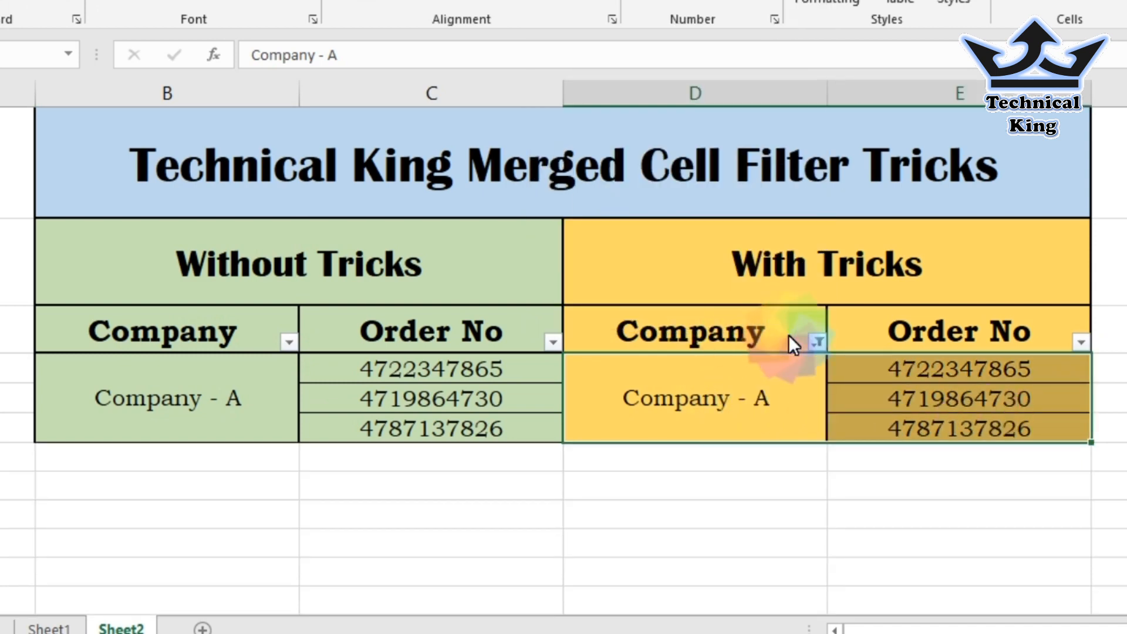
Switch the With Tricks filter from Company - A to Company - B.
{"action": "left_click", "coordinate": [818, 342]}
{"action": "left_click", "coordinate": [639, 118]}
{"action": "left_click", "coordinate": [689, 303]}
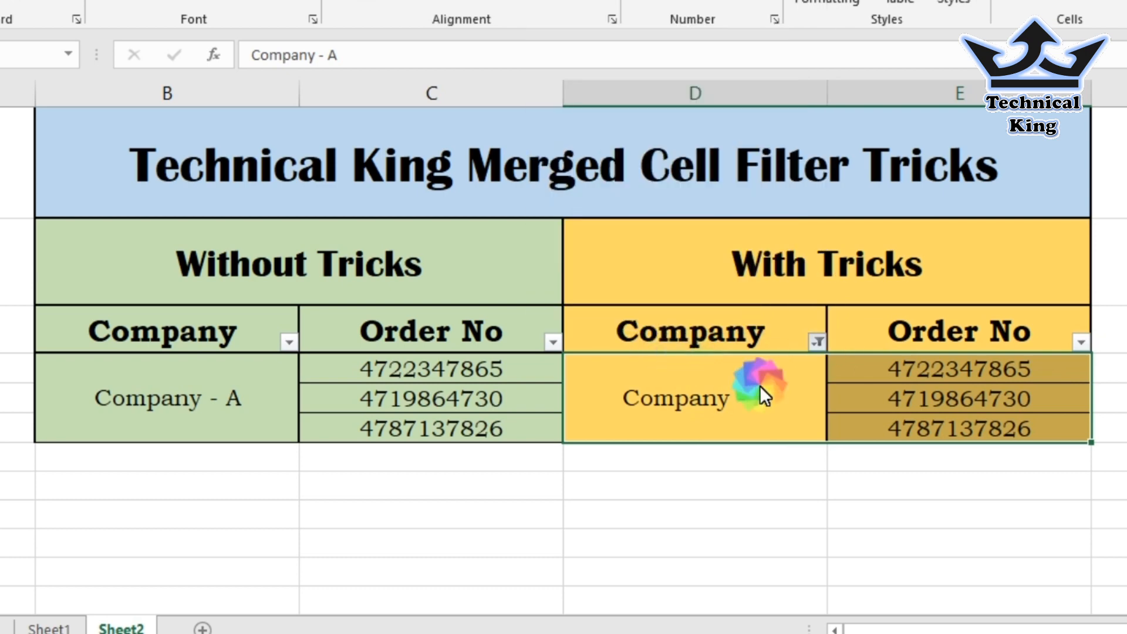
{"action": "left_click", "coordinate": [723, 413]}
{"action": "left_click_drag", "start_coordinate": [686, 401], "coordinate": [1007, 403]}
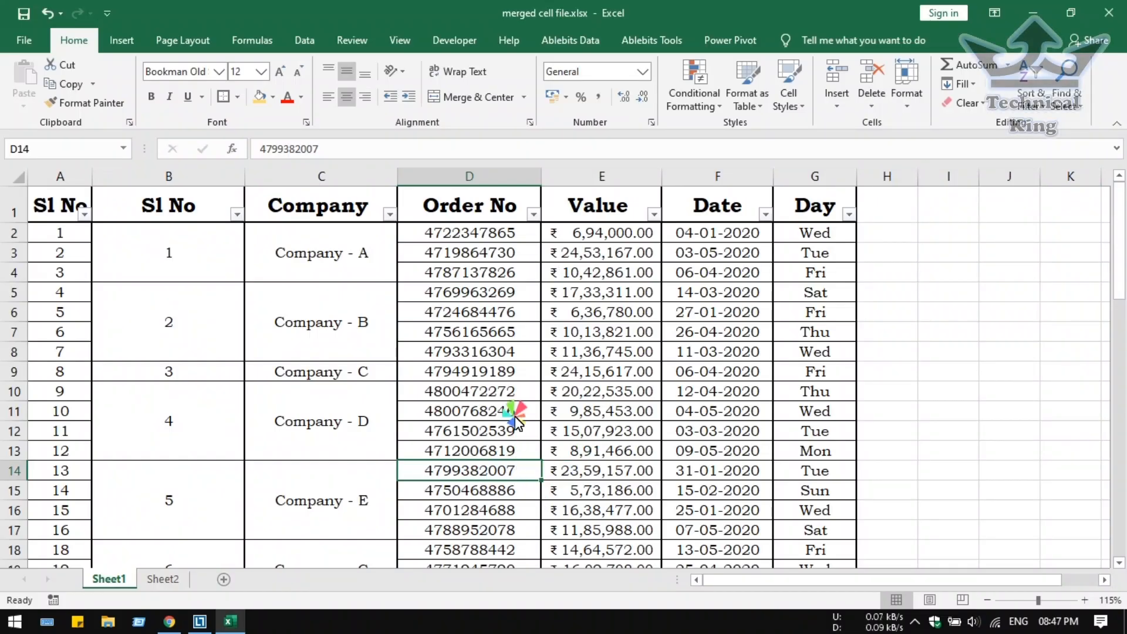
Scroll down to the merged Company - Z cell in C58, then back up to the header row.
{"action": "scroll", "coordinate": [515, 417], "scroll_direction": "down", "scroll_amount": 2}
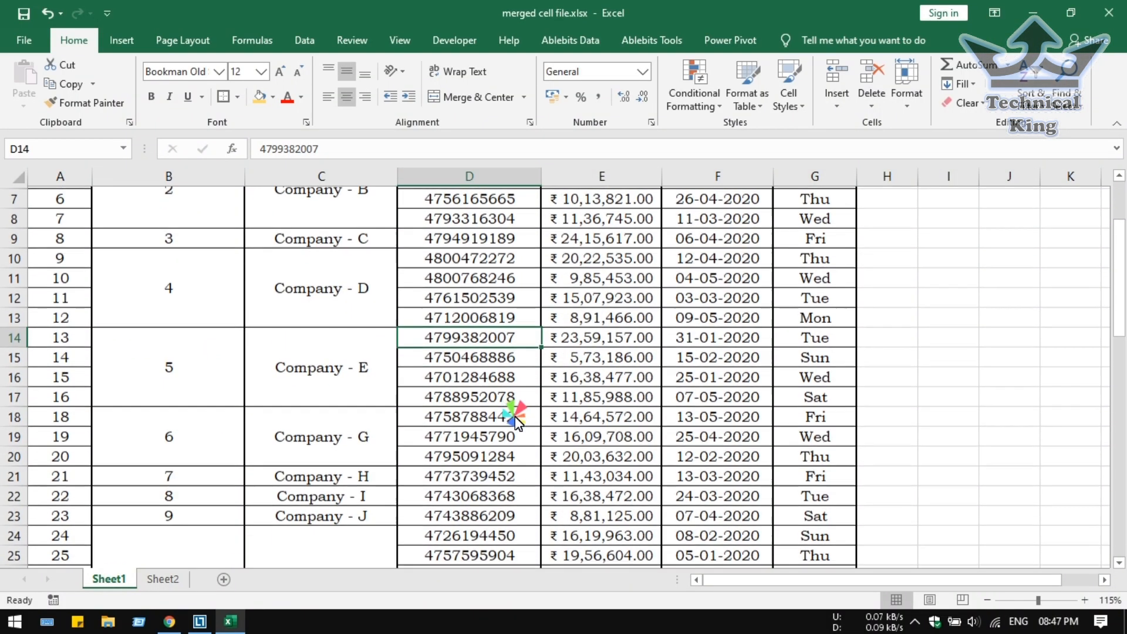
{"action": "scroll", "coordinate": [516, 417], "scroll_direction": "down", "scroll_amount": 12}
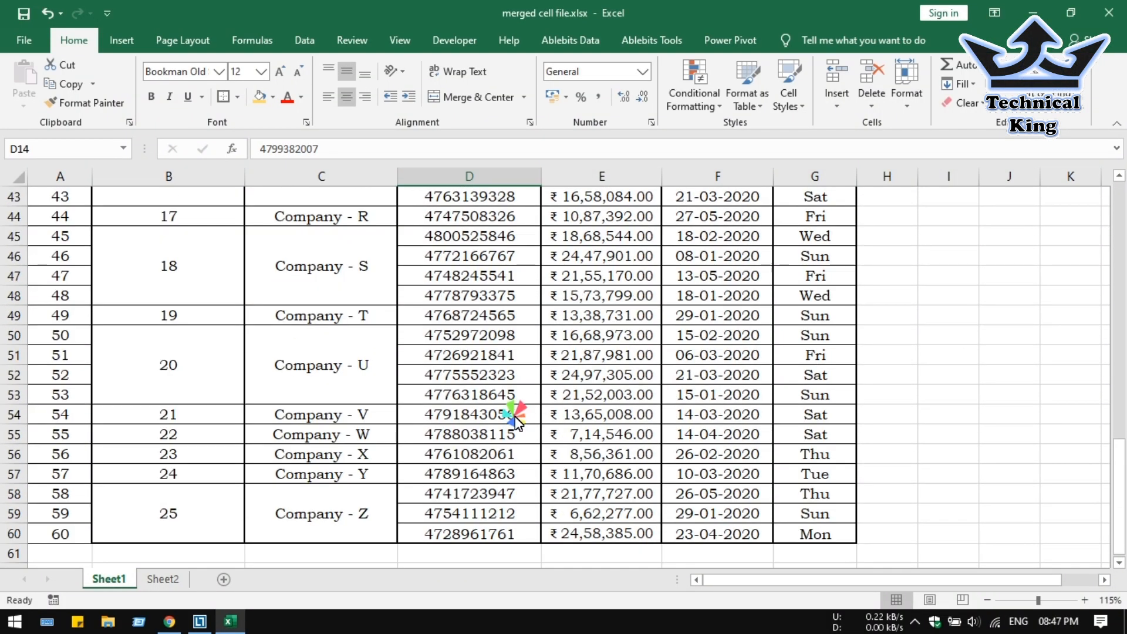
{"action": "scroll", "coordinate": [516, 420], "scroll_direction": "down", "scroll_amount": 3}
{"action": "left_click", "coordinate": [382, 358]}
{"action": "scroll", "coordinate": [517, 364], "scroll_direction": "up", "scroll_amount": 7}
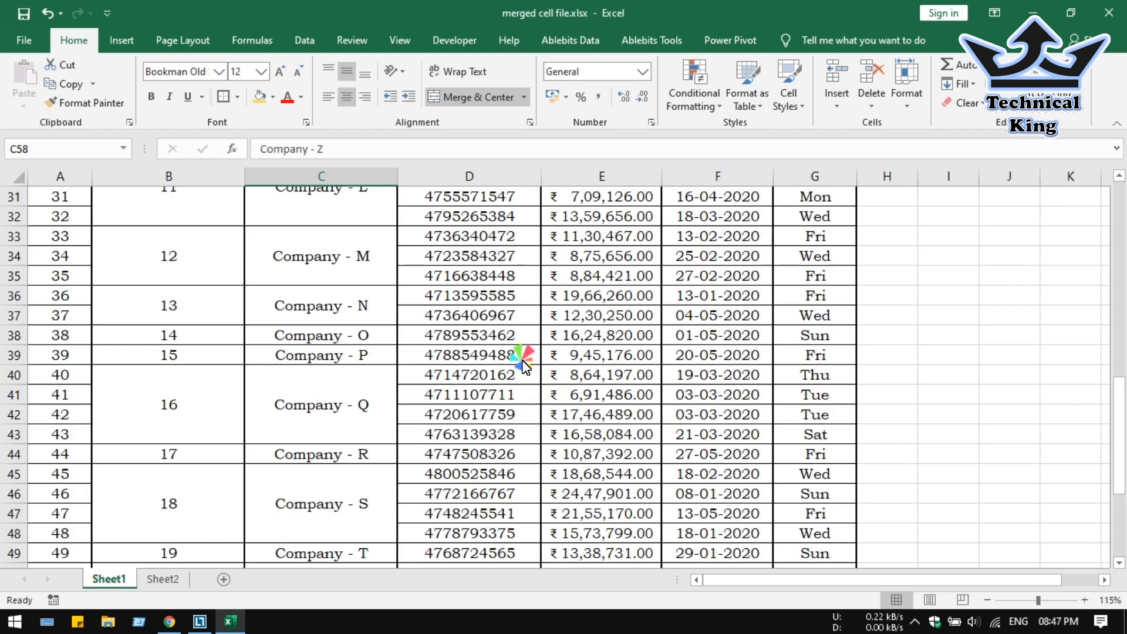
{"action": "scroll", "coordinate": [521, 361], "scroll_direction": "up", "scroll_amount": 10}
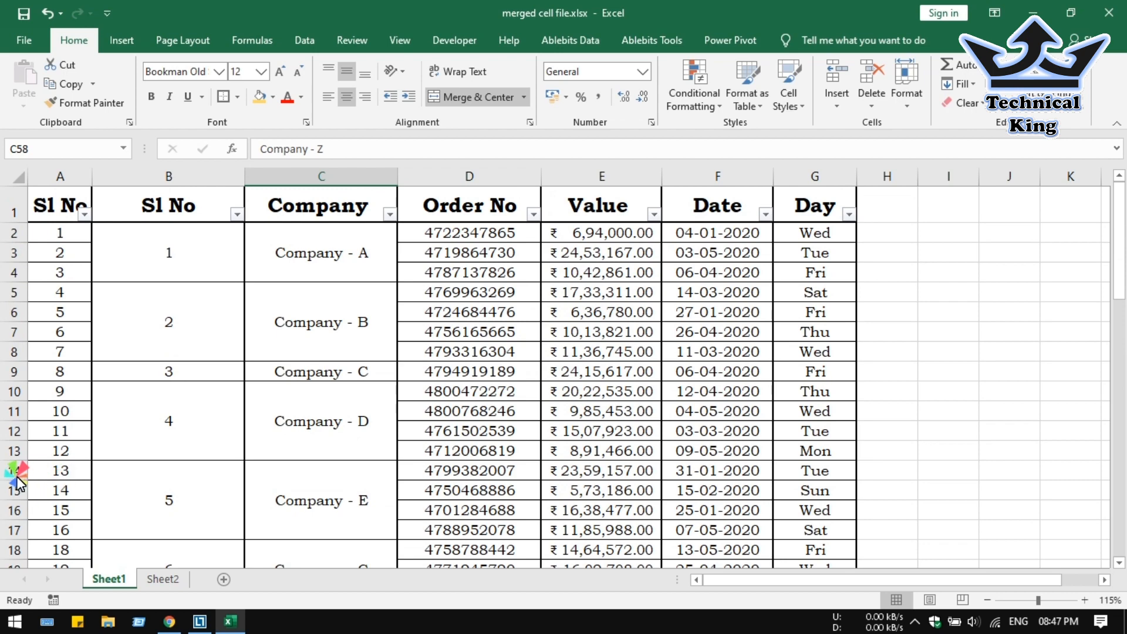
Delete every row from 14 to the table's end, keeping Company - A to D's orders.
{"action": "left_click_drag", "start_coordinate": [13, 475], "coordinate": [10, 617]}
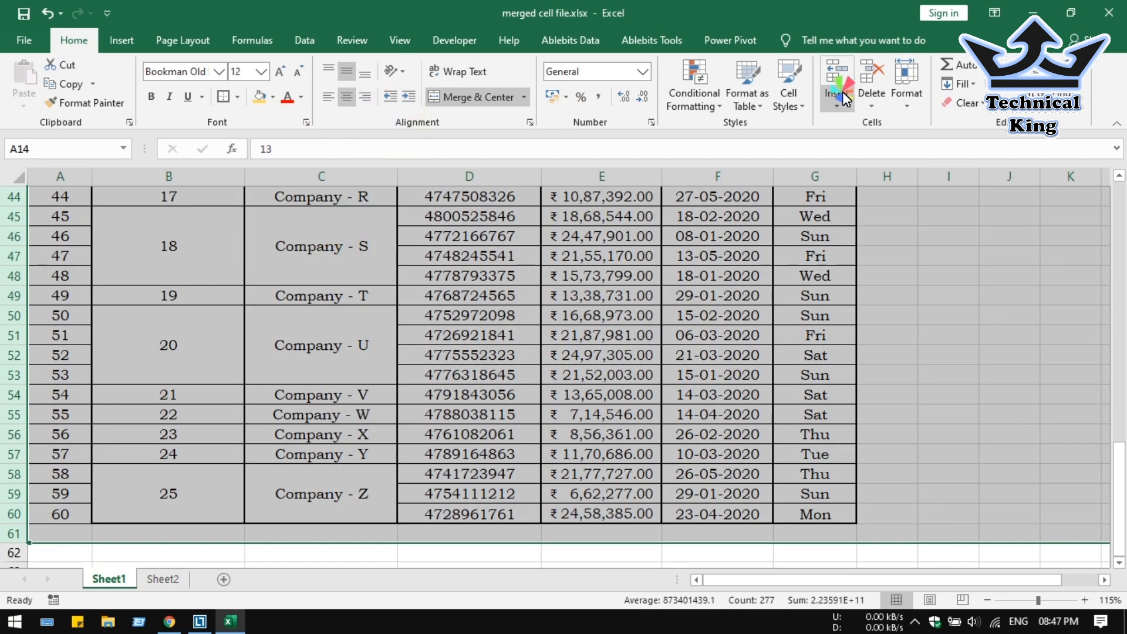
{"action": "key", "text": "ctrl+minus"}
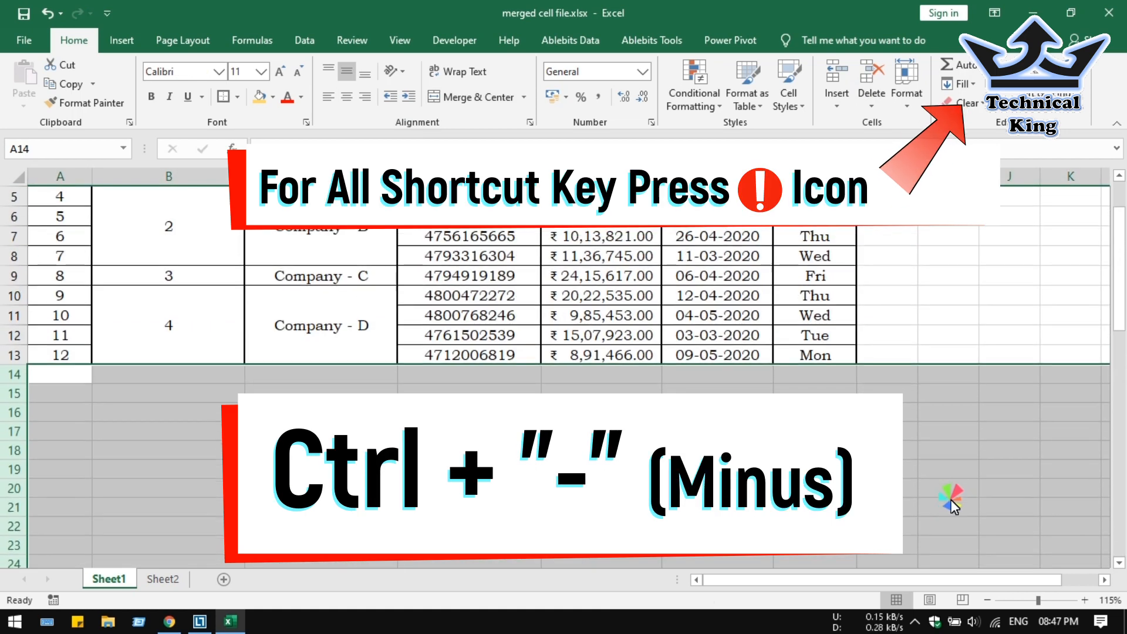
{"action": "scroll", "coordinate": [412, 387], "scroll_direction": "up", "scroll_amount": 2}
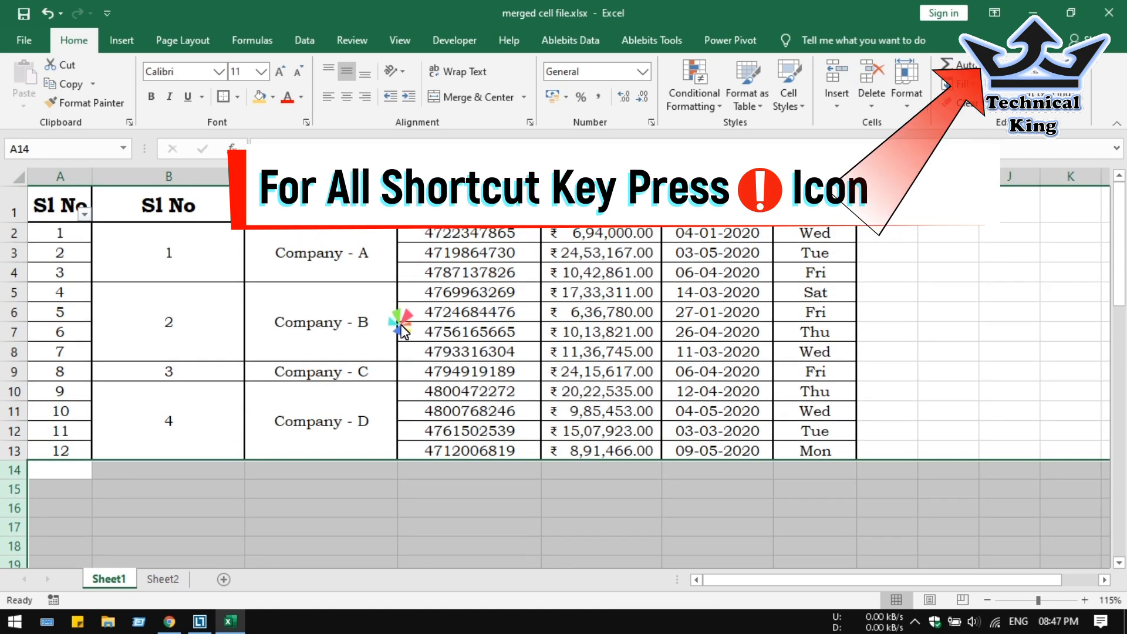
Delete the Date and Day columns so the table ends at Value.
{"action": "left_click", "coordinate": [403, 329]}
{"action": "left_click_drag", "start_coordinate": [350, 258], "coordinate": [413, 410]}
{"action": "left_click", "coordinate": [613, 274]}
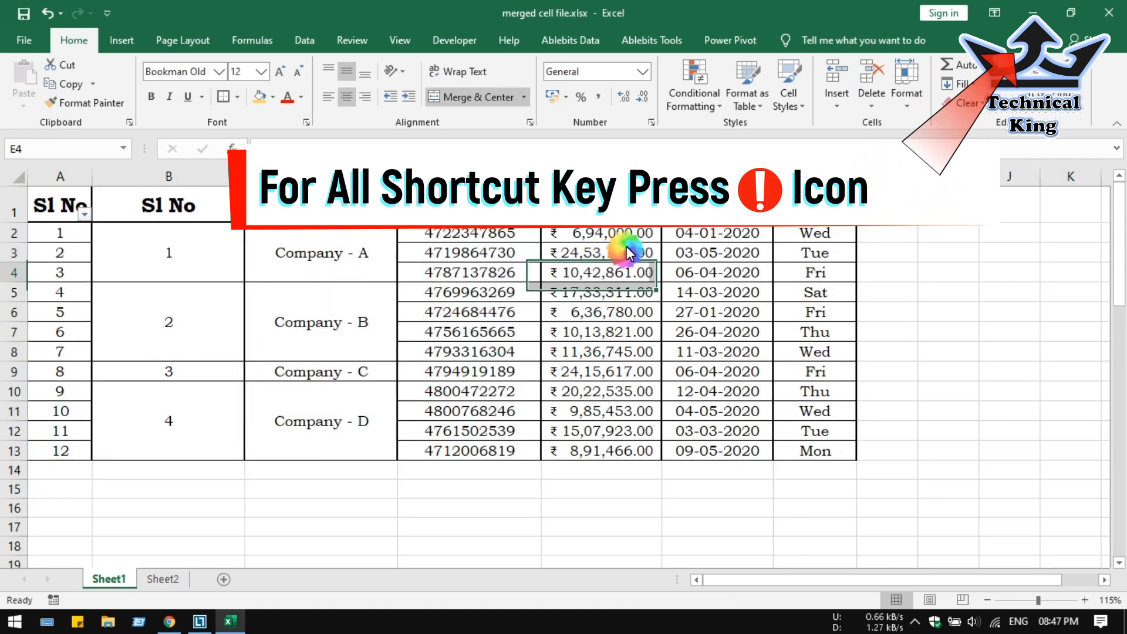
{"action": "left_click_drag", "start_coordinate": [650, 177], "coordinate": [821, 178]}
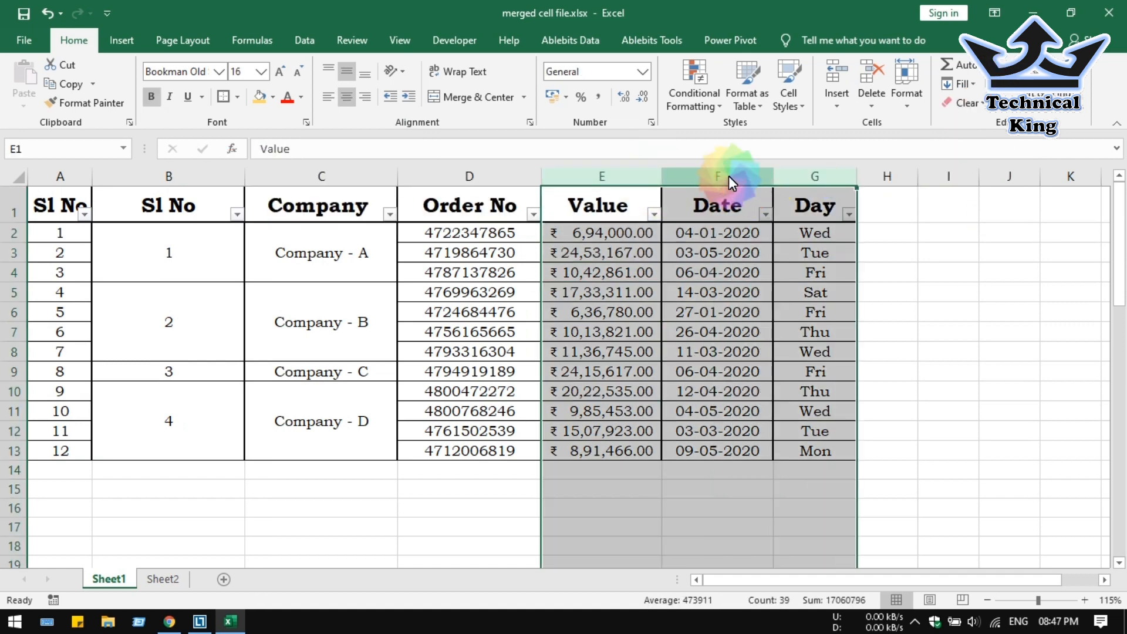
{"action": "left_click_drag", "start_coordinate": [726, 175], "coordinate": [919, 169]}
{"action": "left_click", "coordinate": [870, 88]}
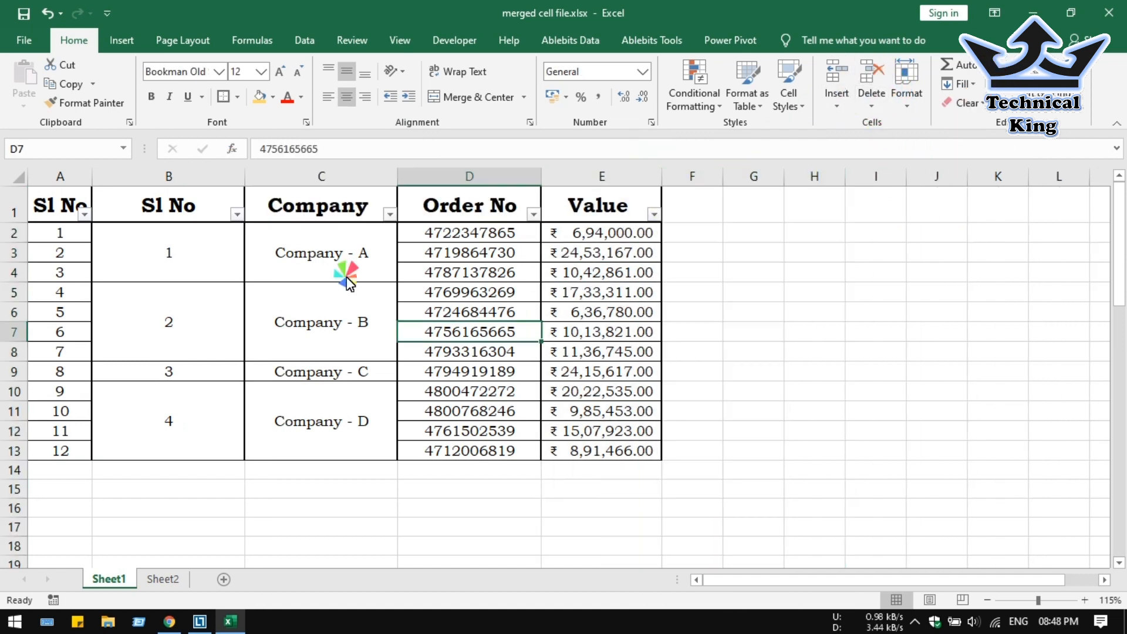
{"action": "mouse_move", "coordinate": [342, 226]}
{"action": "left_mouse_down"}
{"action": "mouse_move", "coordinate": [496, 259]}
{"action": "mouse_move", "coordinate": [611, 415]}
{"action": "mouse_move", "coordinate": [614, 449]}
{"action": "left_mouse_up"}
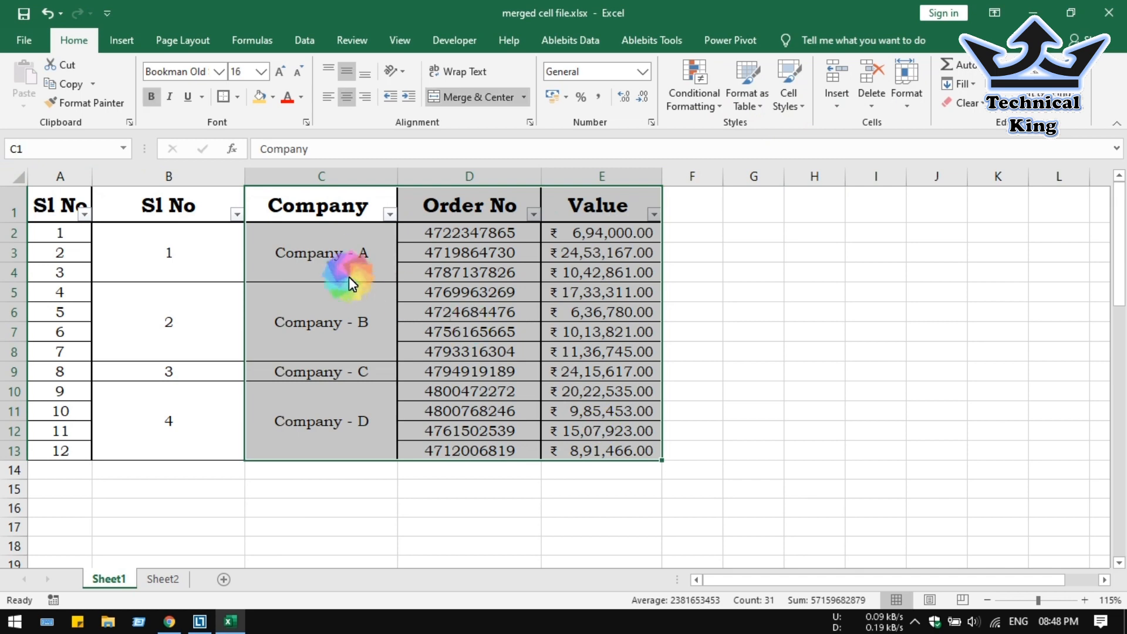
{"action": "left_click", "coordinate": [390, 214]}
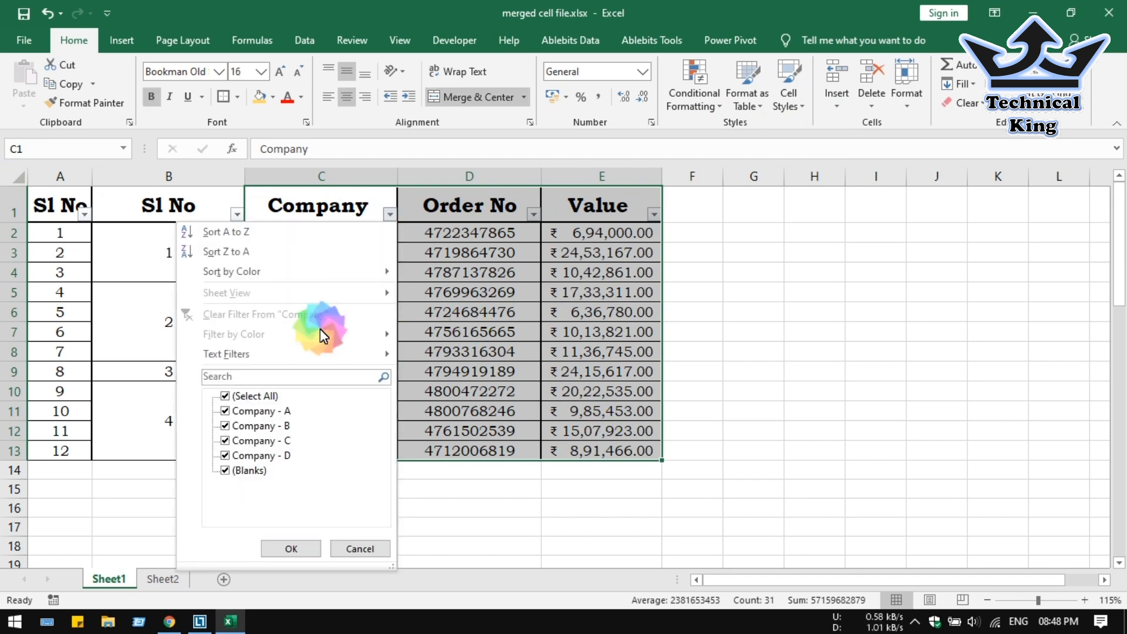
{"action": "left_click", "coordinate": [265, 398]}
{"action": "left_click", "coordinate": [267, 455]}
{"action": "left_click", "coordinate": [294, 549]}
{"action": "left_click_drag", "start_coordinate": [321, 235], "coordinate": [587, 233]}
{"action": "left_click", "coordinate": [390, 214]}
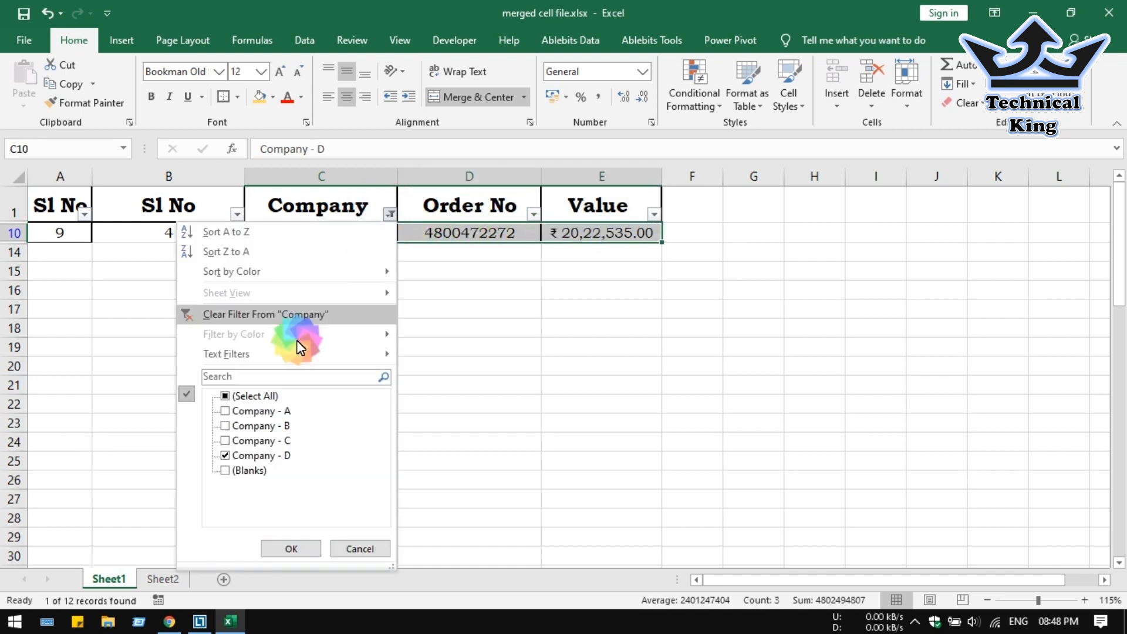
{"action": "left_click", "coordinate": [292, 550]}
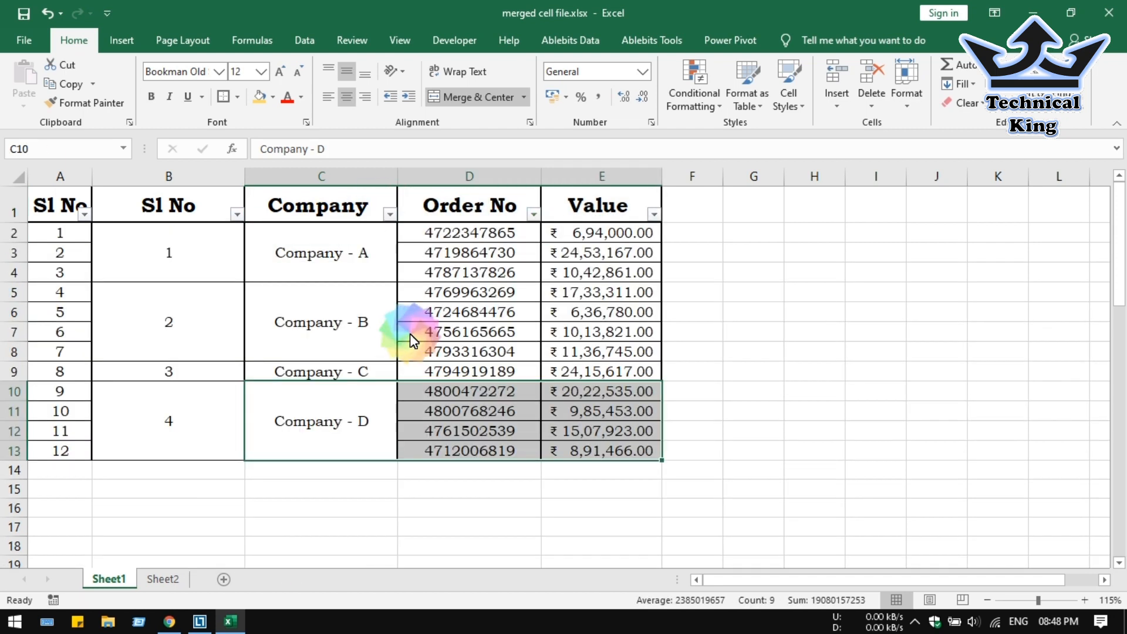
{"action": "left_click", "coordinate": [410, 334]}
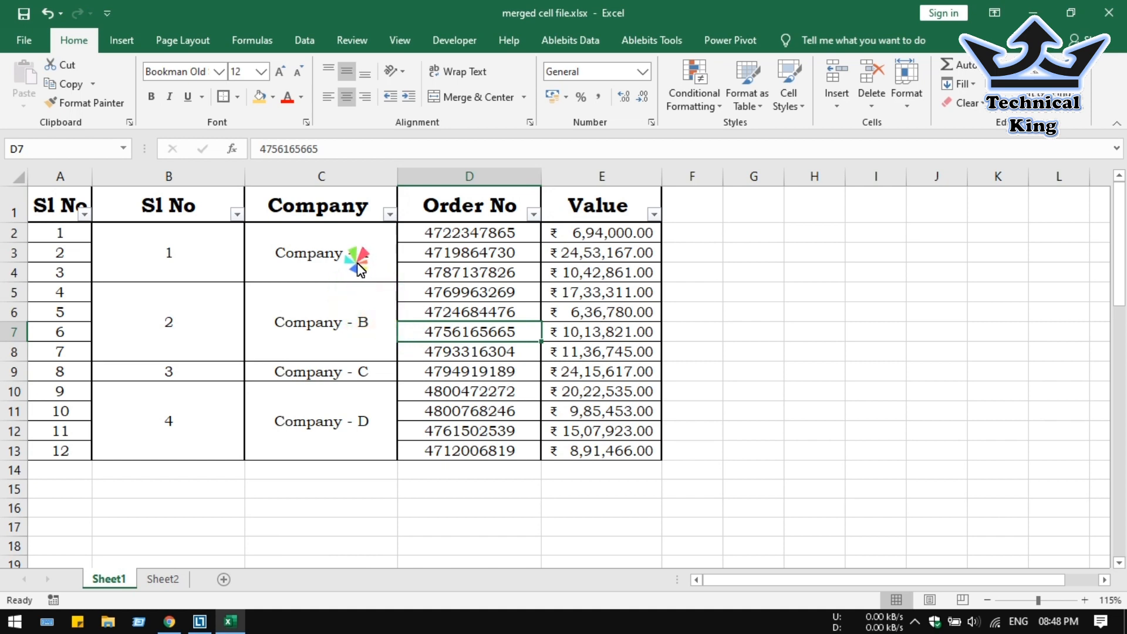
Copy the merged Company cells C2:C13 to H2 and widen column H.
{"action": "left_click_drag", "start_coordinate": [357, 263], "coordinate": [349, 420]}
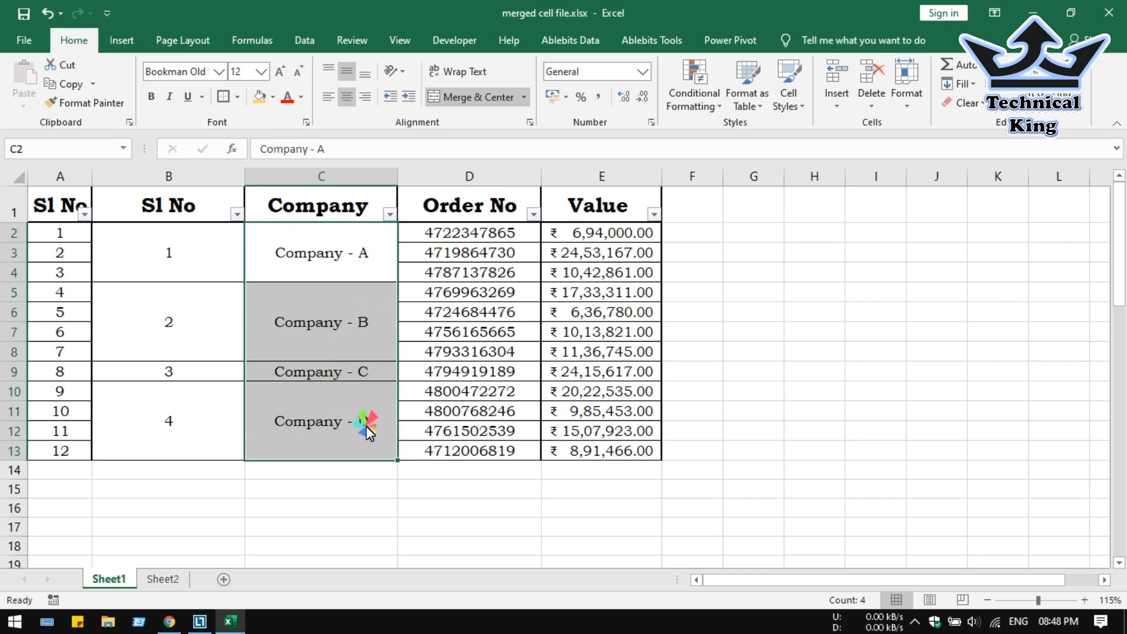
{"action": "key", "text": "ctrl+c"}
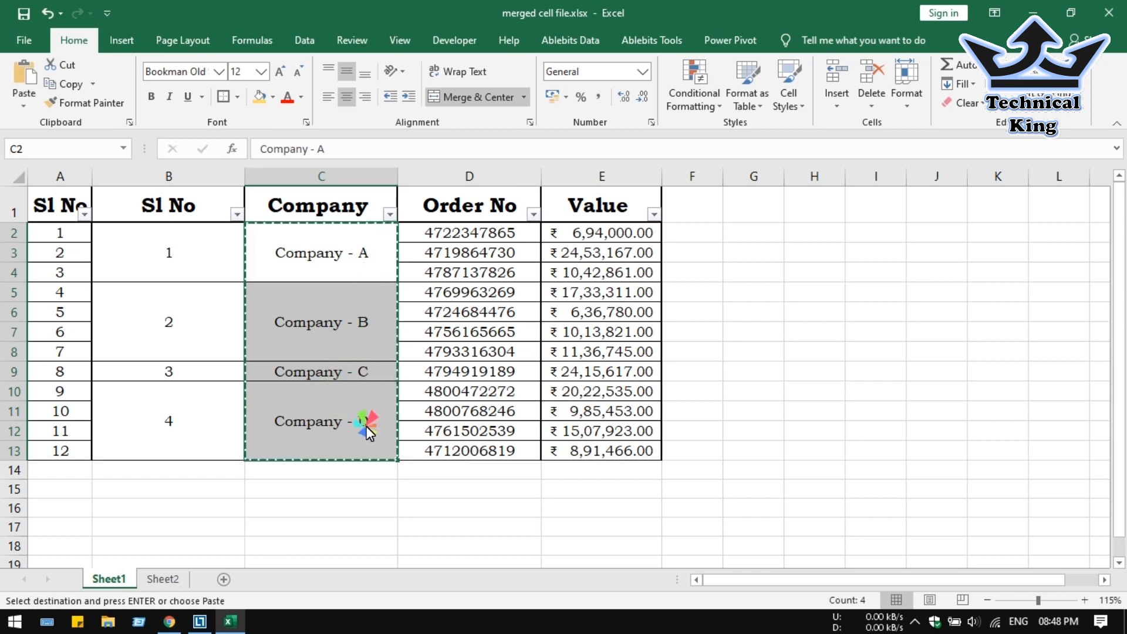
{"action": "left_click", "coordinate": [825, 231]}
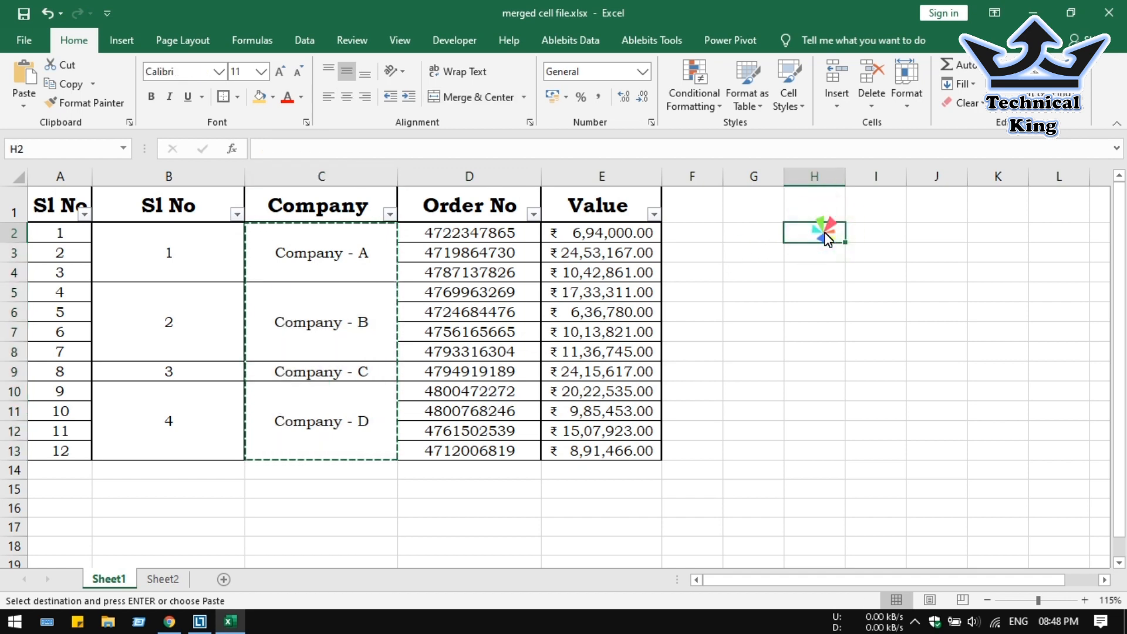
{"action": "key", "text": "ctrl+v"}
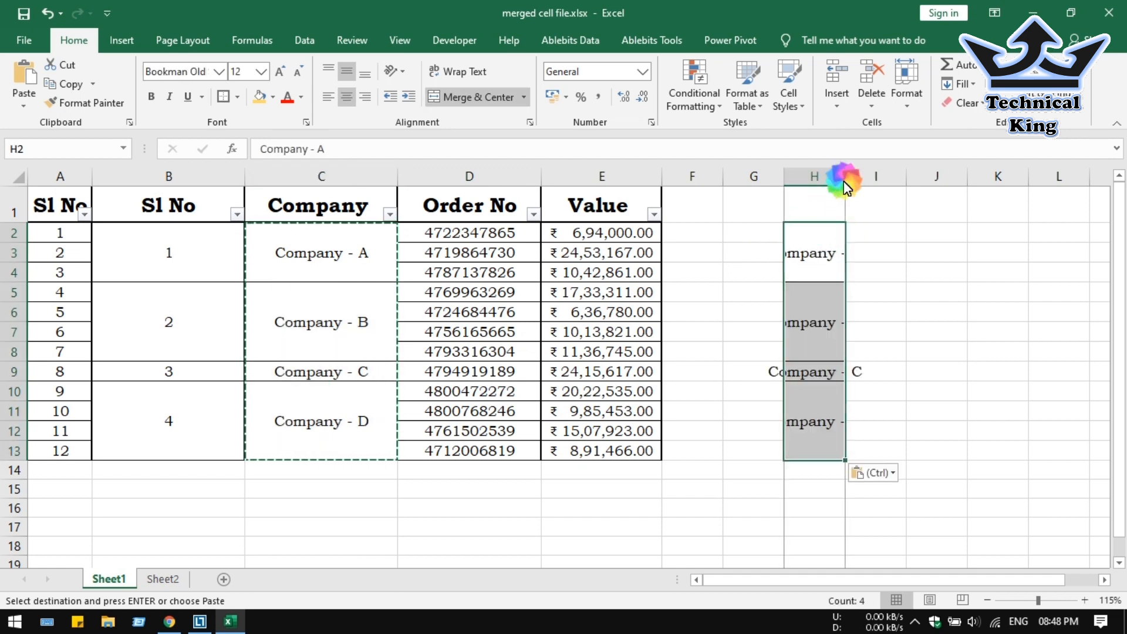
{"action": "left_click_drag", "start_coordinate": [845, 176], "coordinate": [893, 176]}
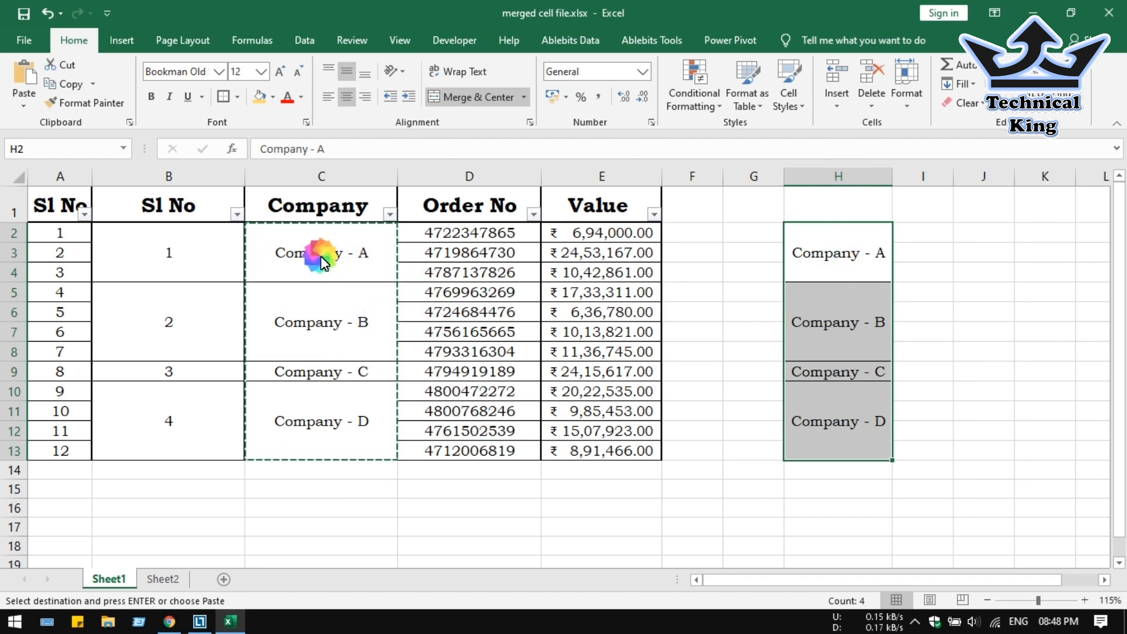
Reselect the merged Company cells C2 to C13.
{"action": "left_click", "coordinate": [342, 253]}
{"action": "left_click_drag", "start_coordinate": [347, 246], "coordinate": [333, 426]}
{"action": "left_click", "coordinate": [467, 110]}
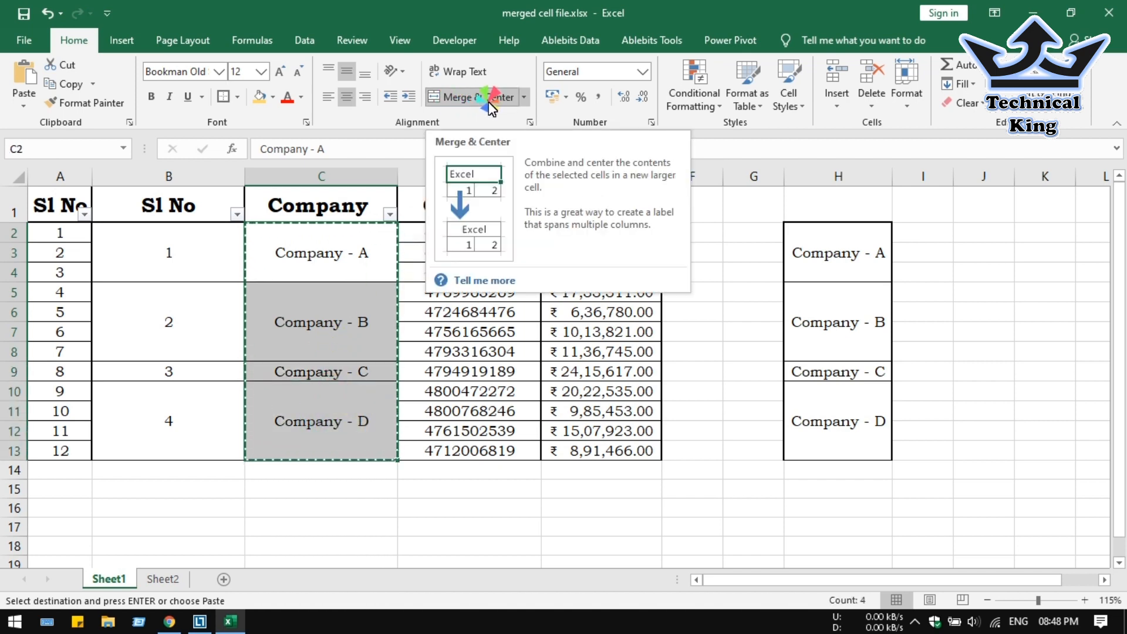
Unmerge C2:C13 and check that C3, C4 and C6–C8 are now blank.
{"action": "left_click", "coordinate": [483, 98]}
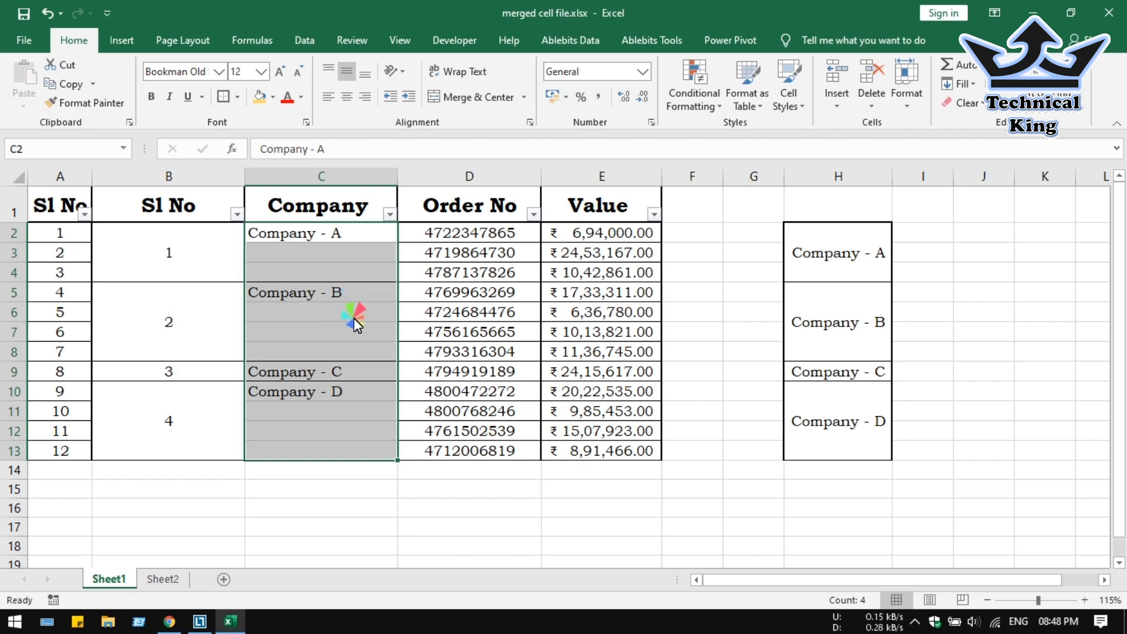
{"action": "left_click", "coordinate": [373, 256]}
{"action": "left_click", "coordinate": [367, 271], "text": "ctrl"}
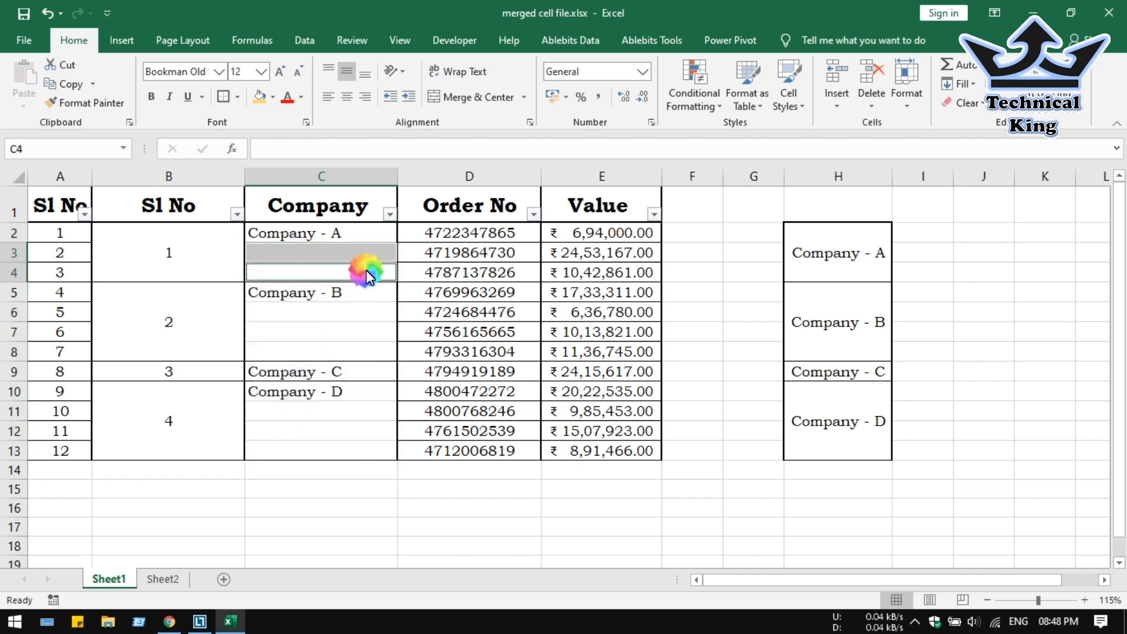
{"action": "left_click", "coordinate": [357, 317], "text": "ctrl"}
{"action": "left_click", "coordinate": [354, 332], "text": "ctrl"}
{"action": "left_click", "coordinate": [351, 346], "text": "ctrl"}
{"action": "left_click", "coordinate": [357, 389]}
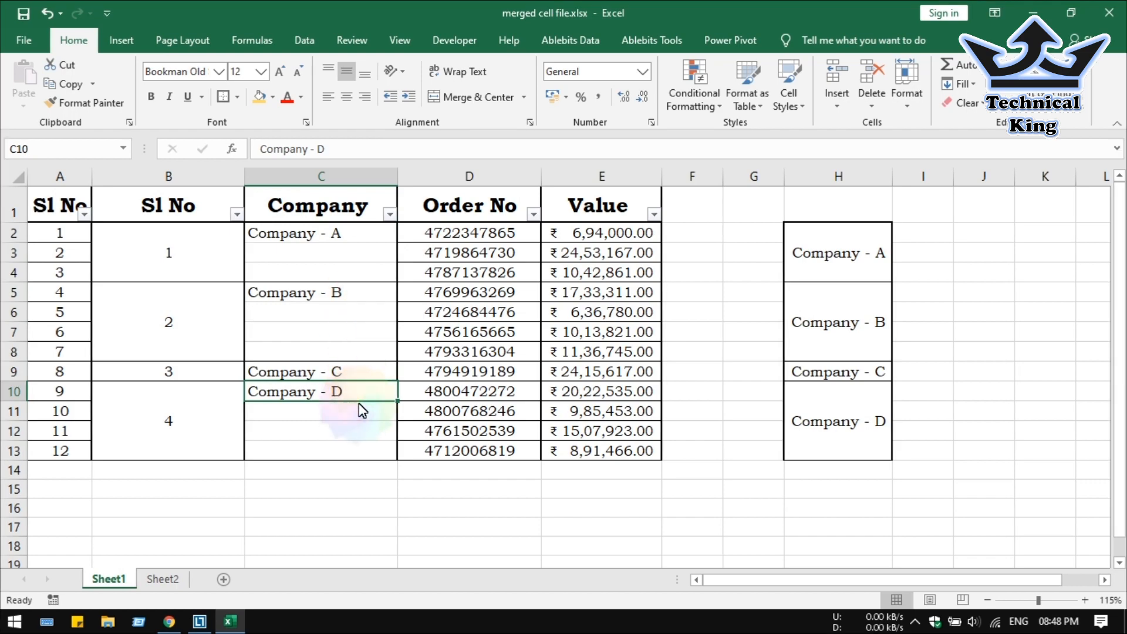
{"action": "left_click", "coordinate": [354, 234]}
Select C2:C13 and use Go To Special > Blanks to select only its empty cells.
{"action": "left_click_drag", "start_coordinate": [355, 234], "coordinate": [361, 449]}
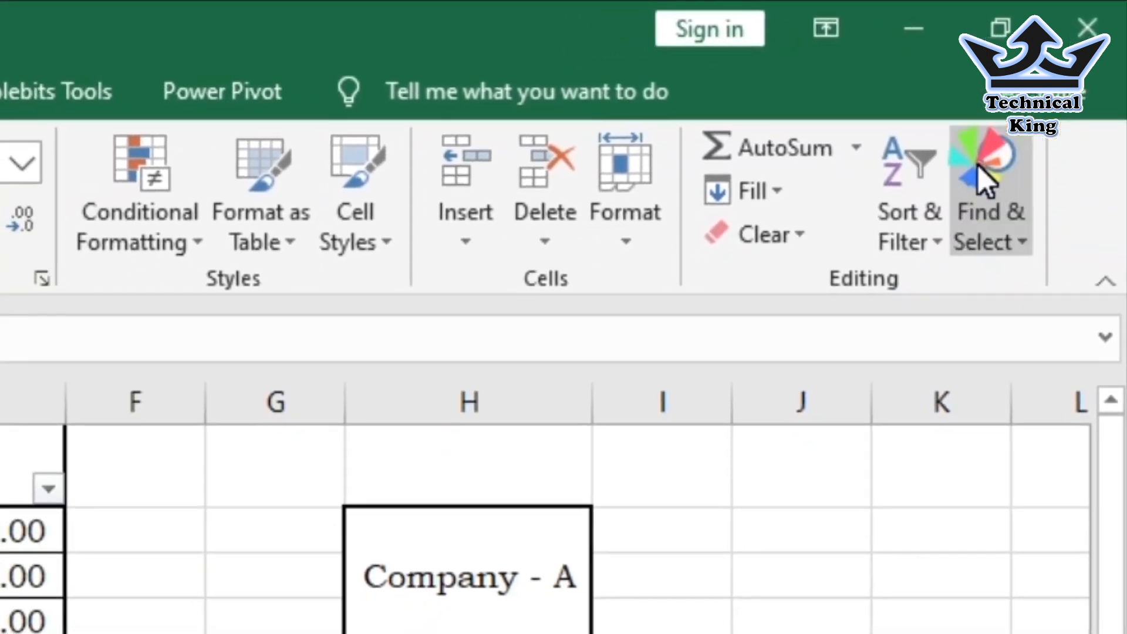
{"action": "left_click", "coordinate": [984, 173]}
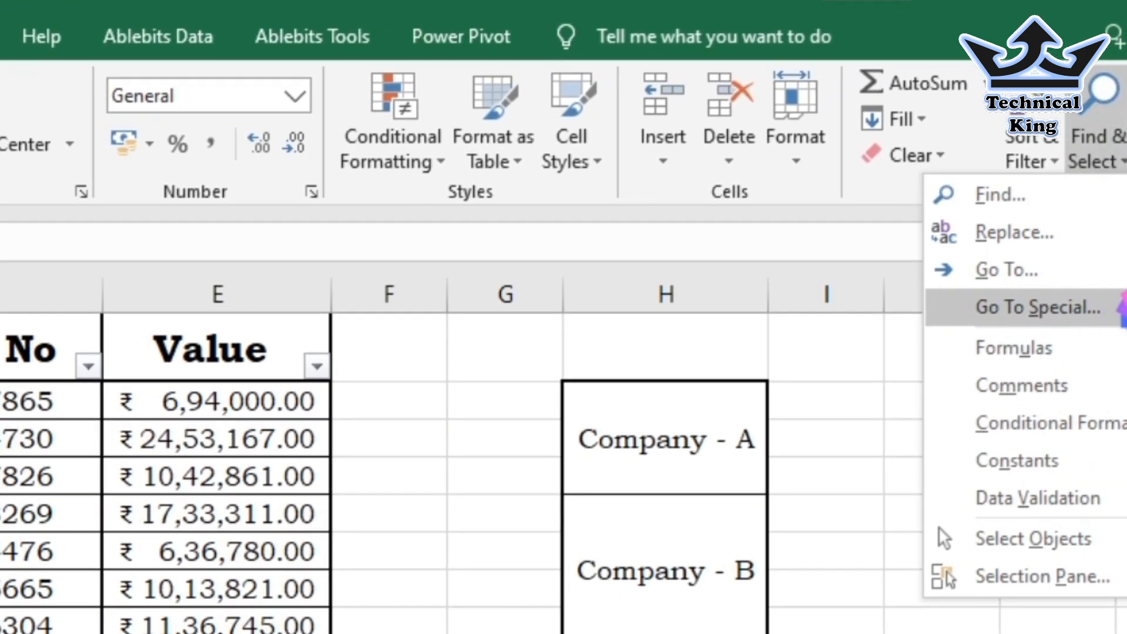
{"action": "left_click", "coordinate": [1050, 347]}
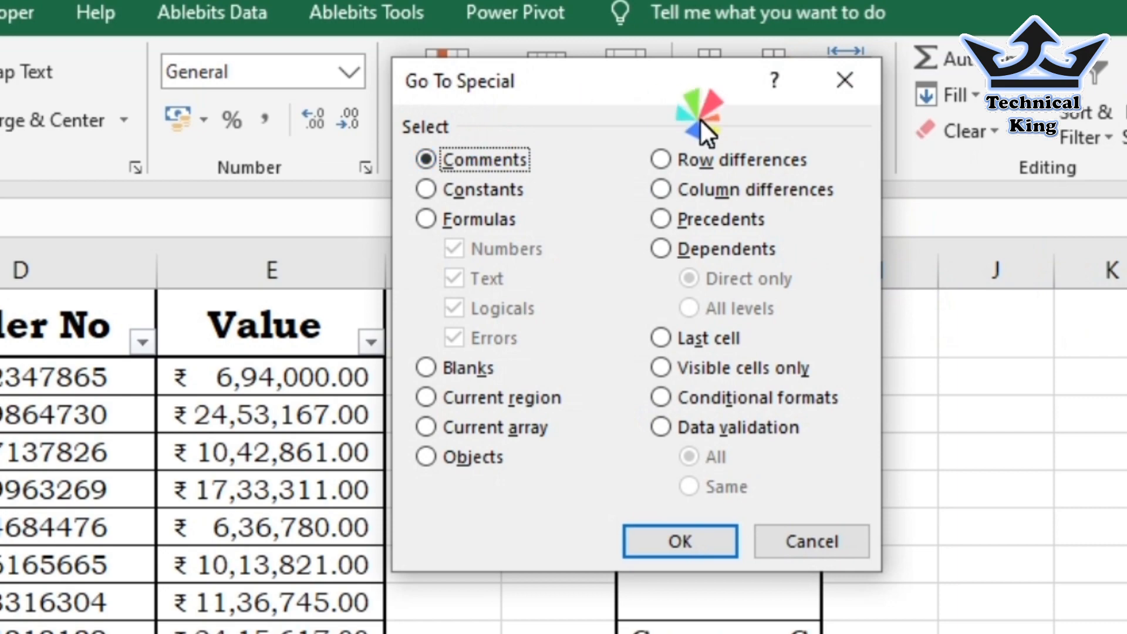
{"action": "left_click", "coordinate": [426, 367]}
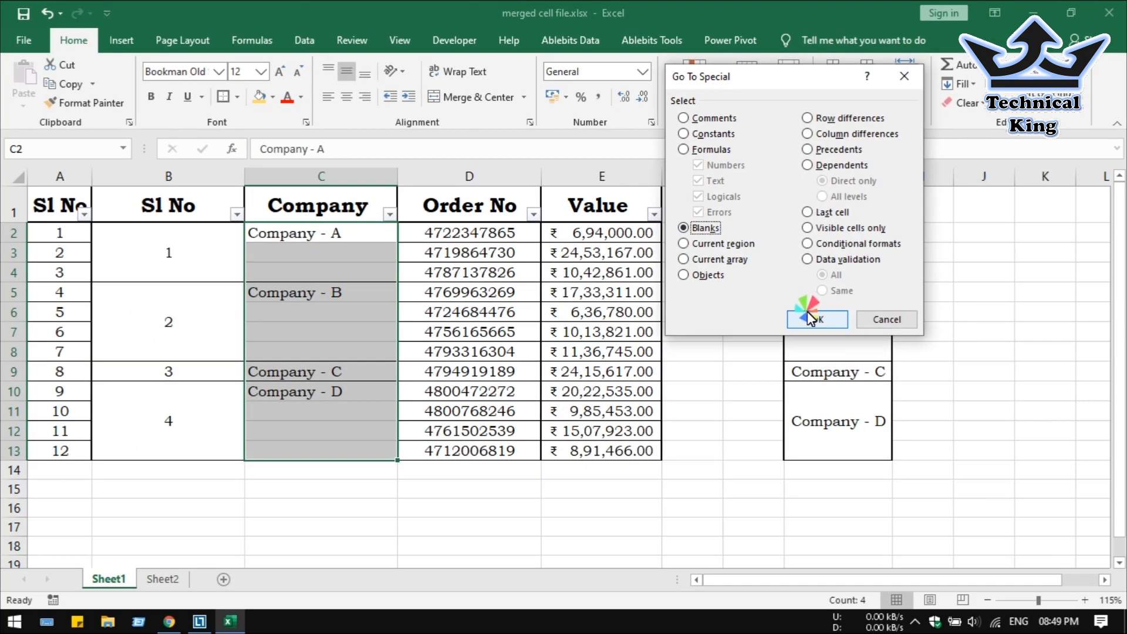
{"action": "left_click", "coordinate": [758, 414]}
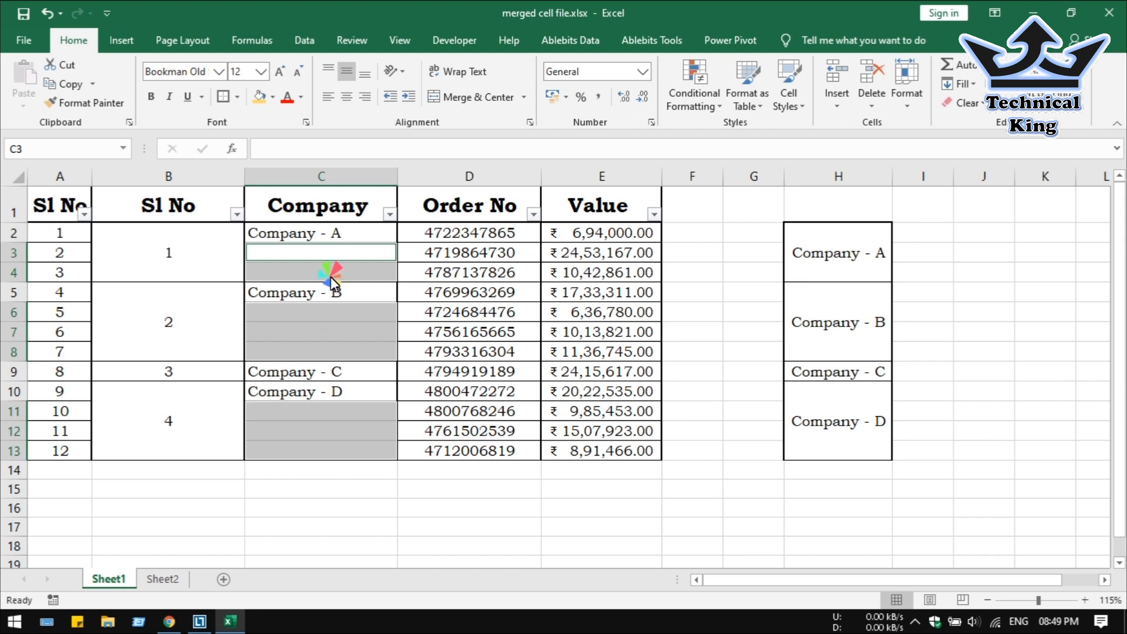
Fill all blank Company cells at once with a formula referencing the cell above (=C2).
{"action": "key", "text": "F2"}
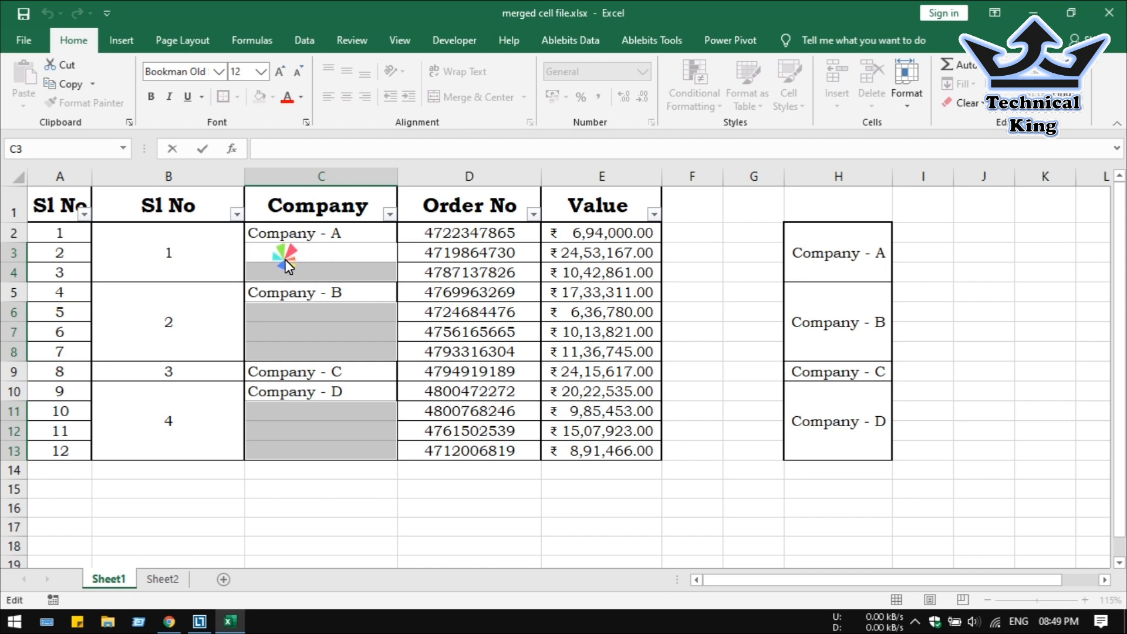
{"action": "type", "text": "="}
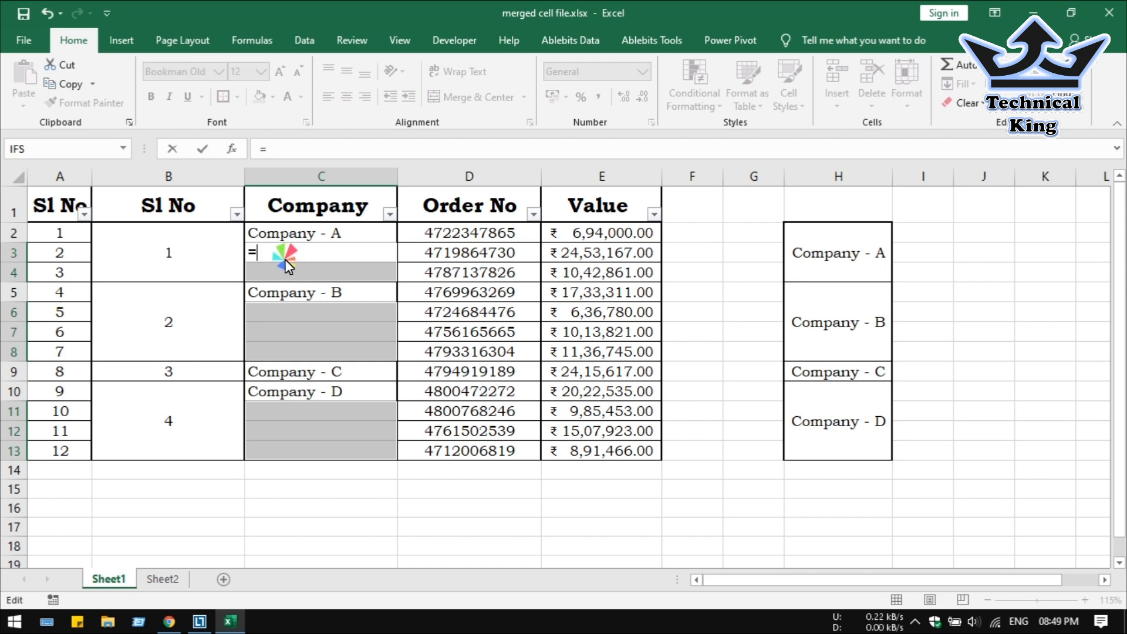
{"action": "left_click", "coordinate": [316, 236]}
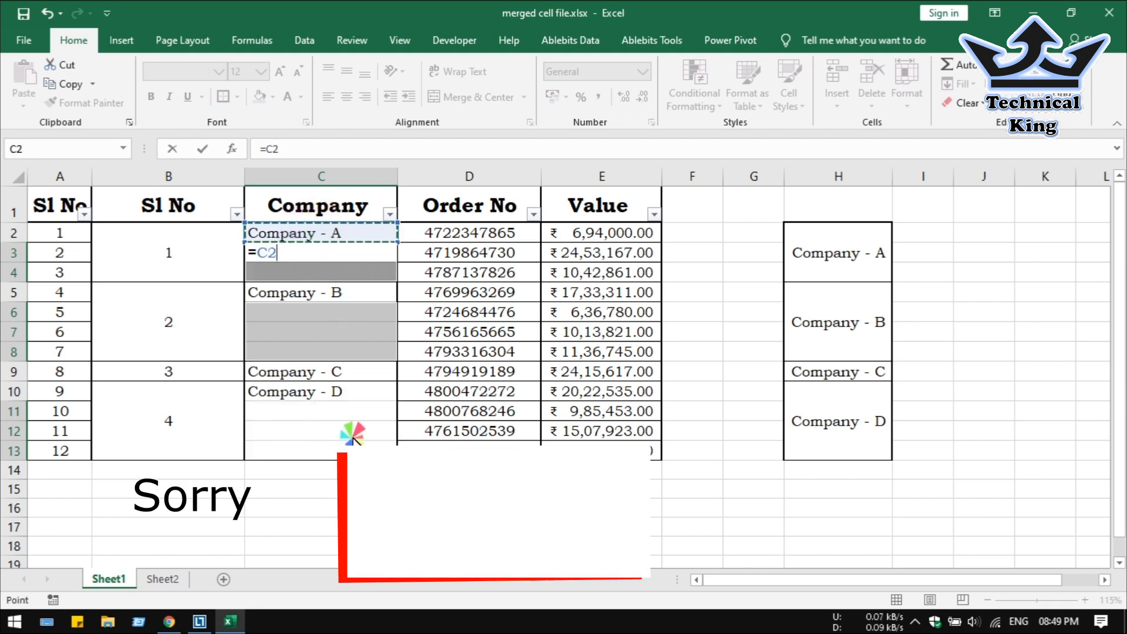
{"action": "key", "text": "ctrl+Return"}
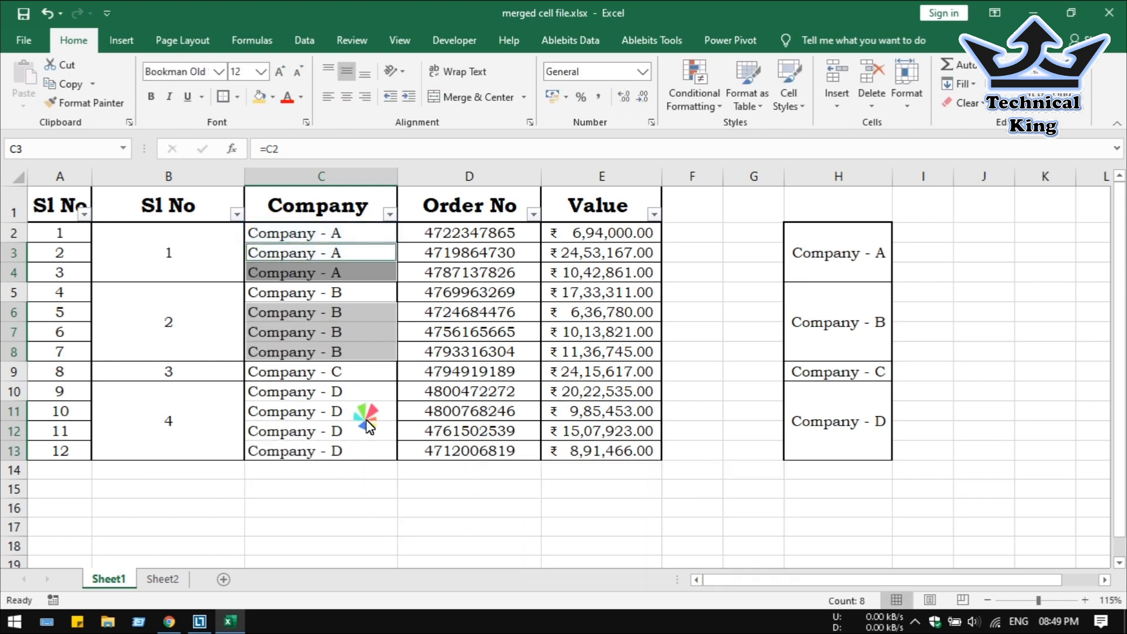
Check the filled cells C5, C9 and C11–C13, then select C2 through C13.
{"action": "left_click", "coordinate": [344, 299]}
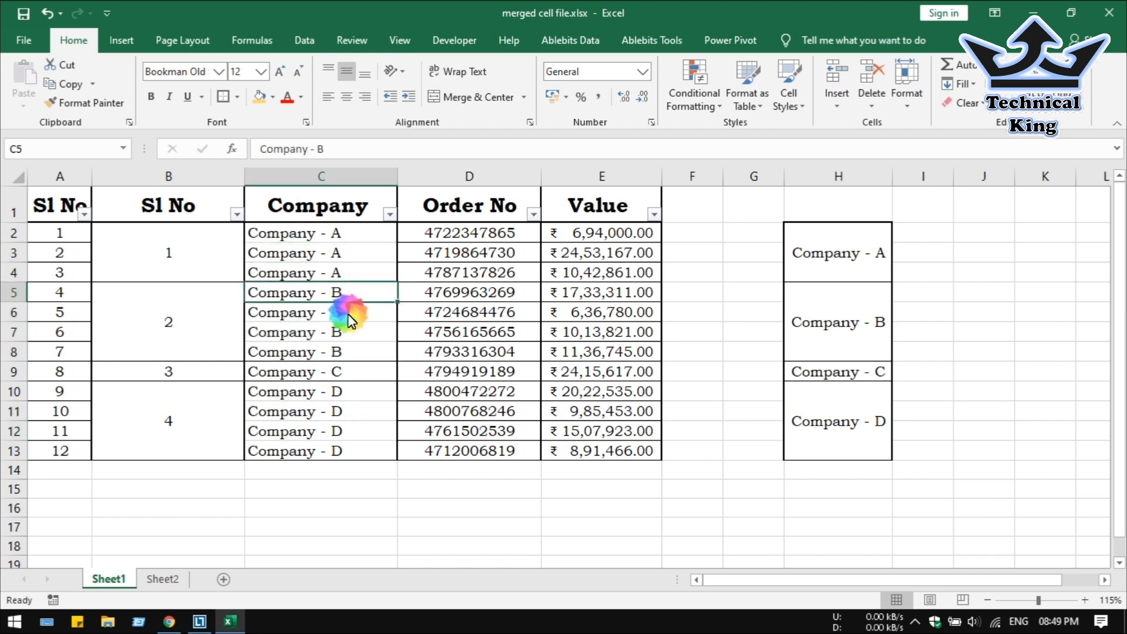
{"action": "left_click_drag", "start_coordinate": [353, 311], "coordinate": [354, 350]}
{"action": "left_click", "coordinate": [350, 373]}
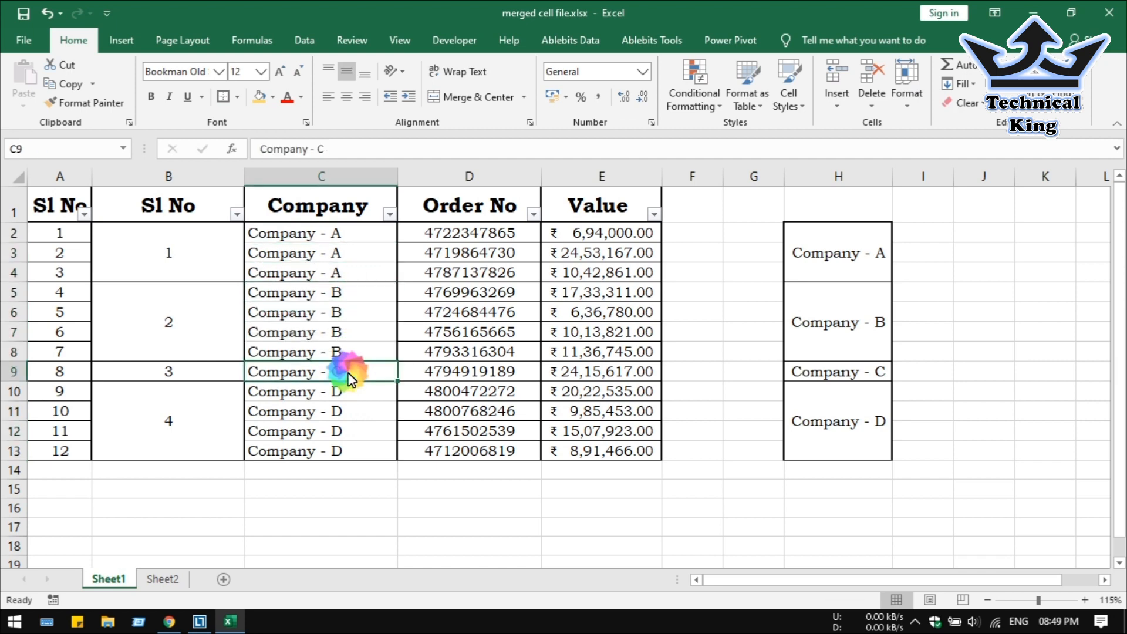
{"action": "left_click", "coordinate": [353, 410]}
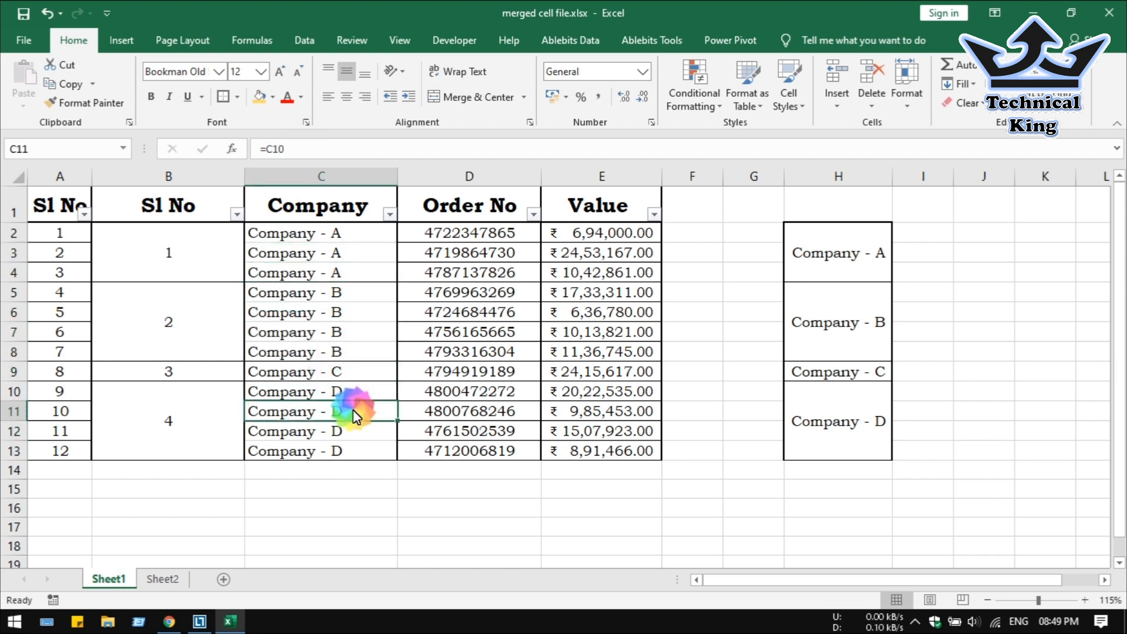
{"action": "left_click_drag", "start_coordinate": [358, 424], "coordinate": [359, 457]}
{"action": "left_click_drag", "start_coordinate": [360, 239], "coordinate": [346, 364]}
{"action": "left_click_drag", "start_coordinate": [343, 447], "coordinate": [341, 450]}
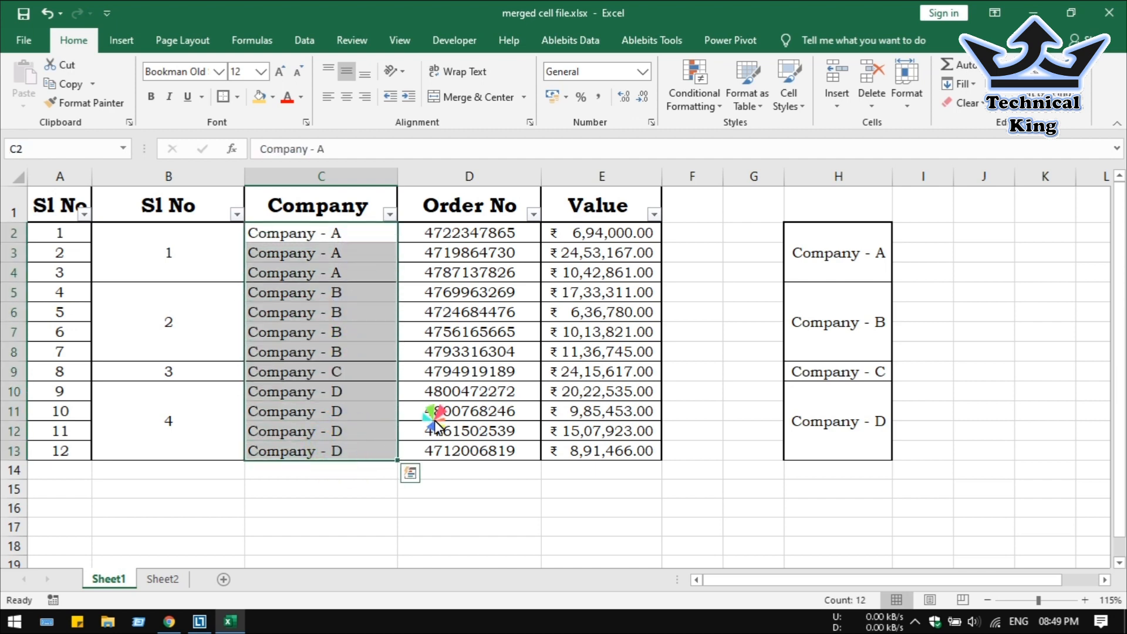
Format-paint the merged layout of helper range H2:H13 onto C2:C13.
{"action": "left_click", "coordinate": [836, 266]}
{"action": "left_click", "coordinate": [846, 314]}
{"action": "left_click", "coordinate": [840, 372]}
{"action": "left_click", "coordinate": [850, 409]}
{"action": "left_click_drag", "start_coordinate": [861, 265], "coordinate": [837, 421]}
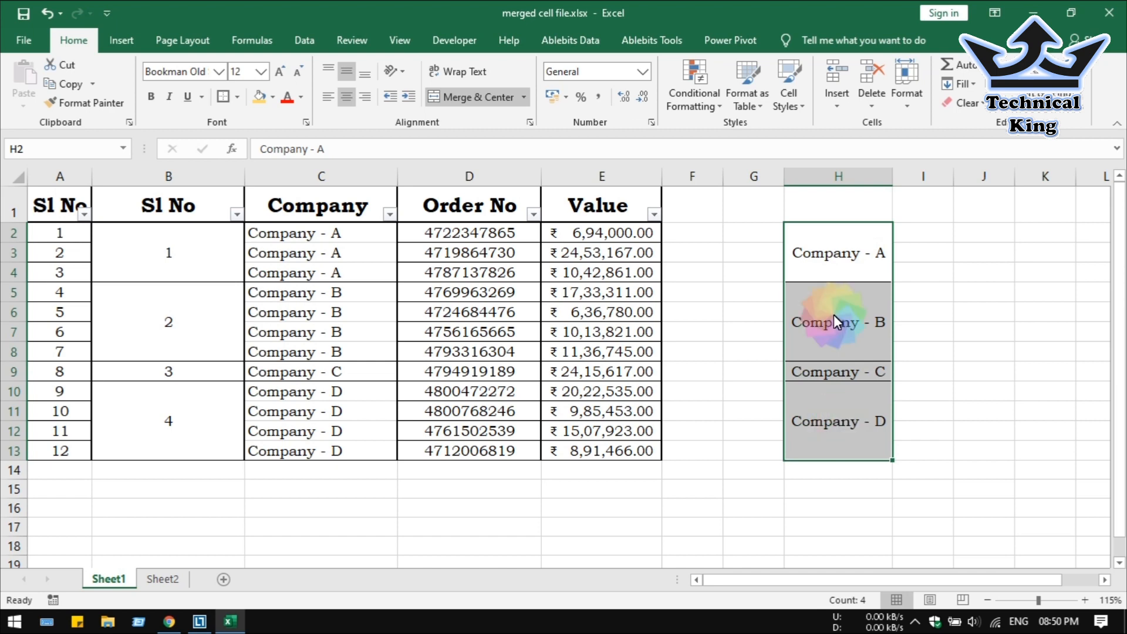
{"action": "left_click", "coordinate": [87, 103]}
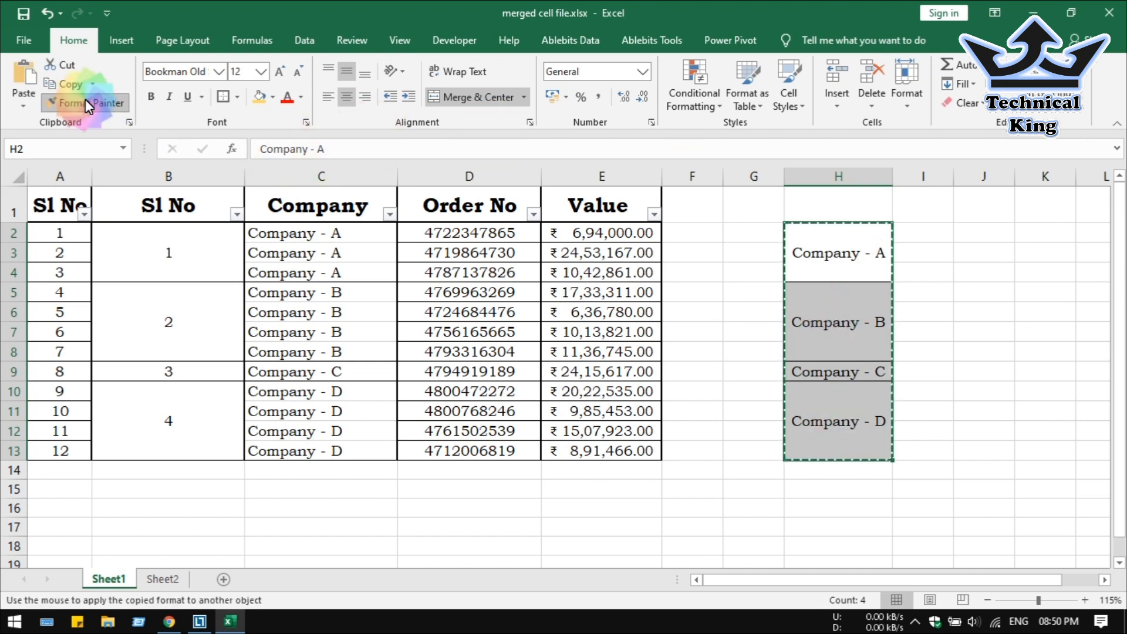
{"action": "left_click", "coordinate": [305, 238]}
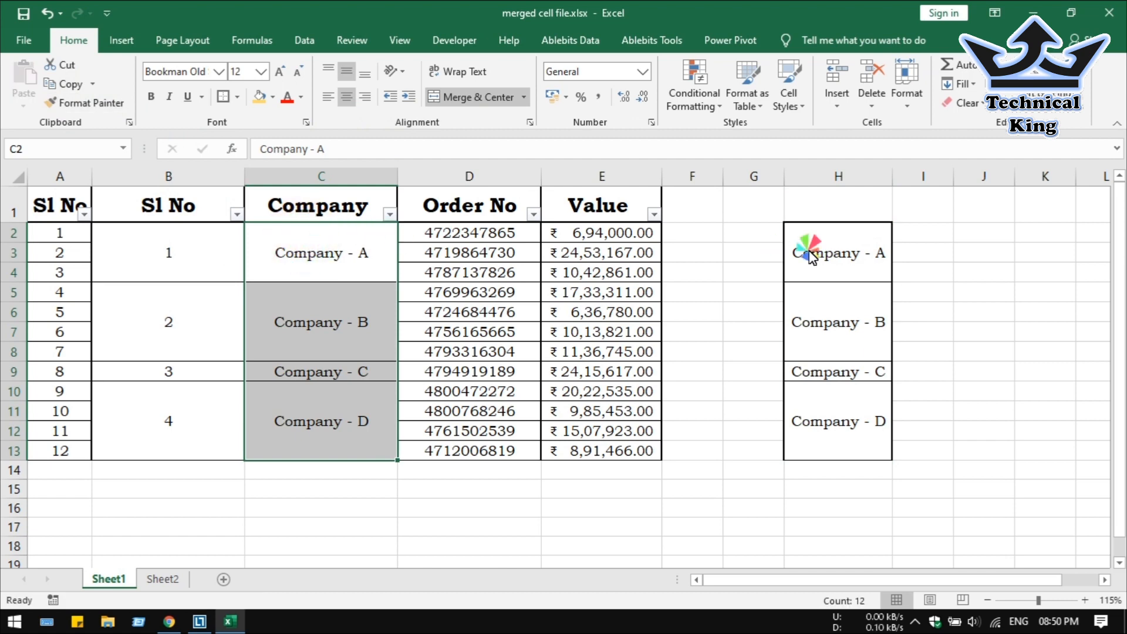
Delete helper columns H to J and clear all choices in the Company filter.
{"action": "left_click_drag", "start_coordinate": [833, 176], "coordinate": [971, 179]}
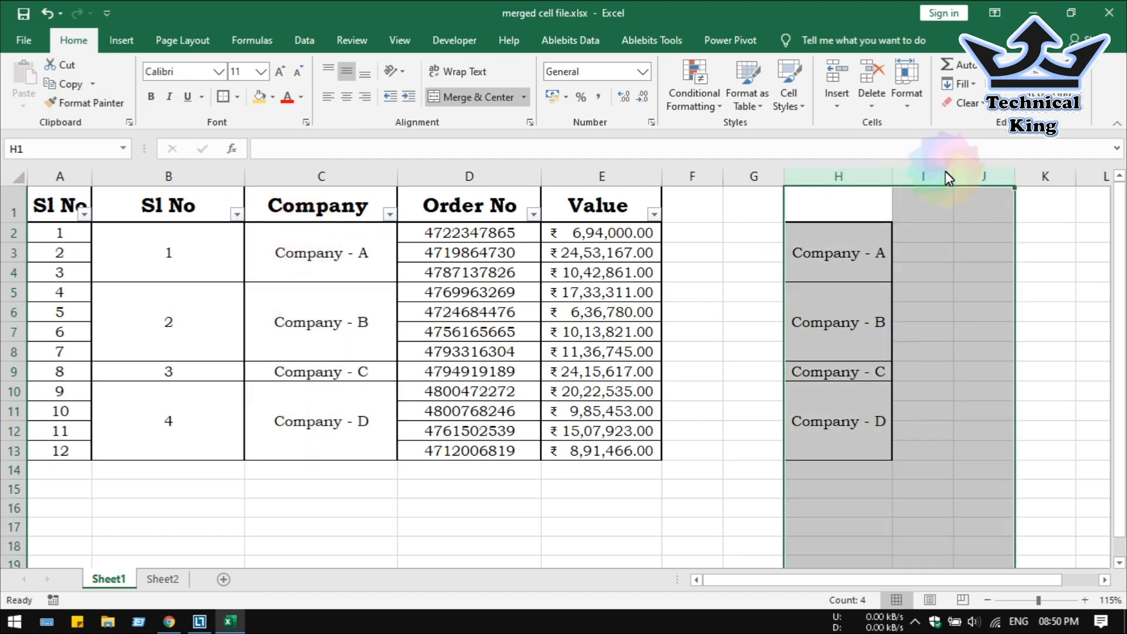
{"action": "left_click", "coordinate": [871, 82]}
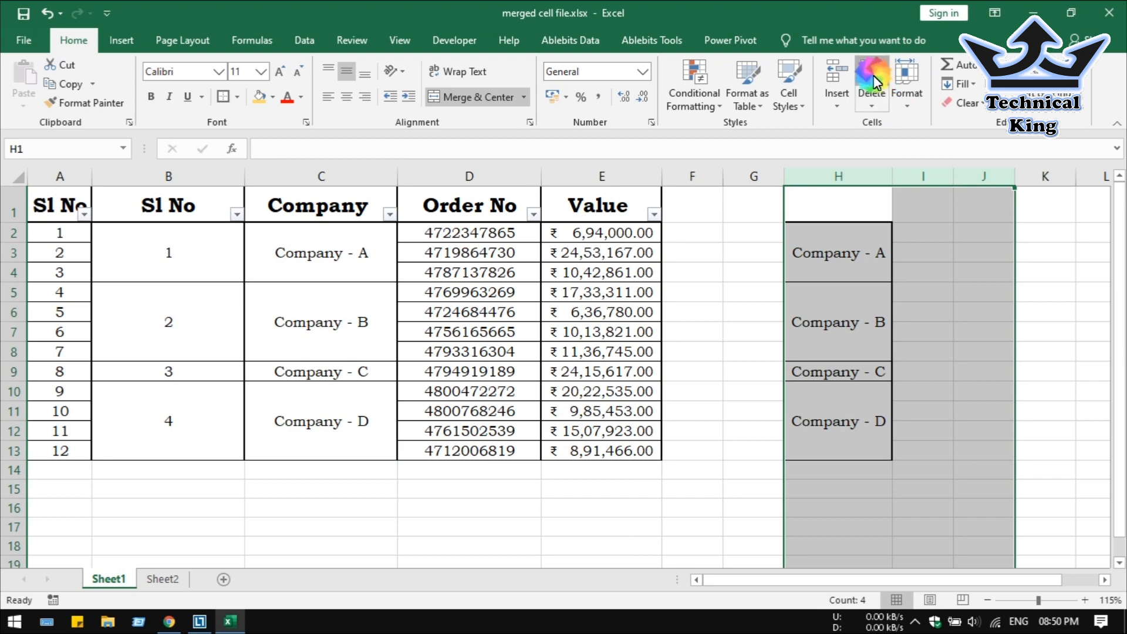
{"action": "left_click", "coordinate": [390, 214]}
{"action": "left_click", "coordinate": [252, 395]}
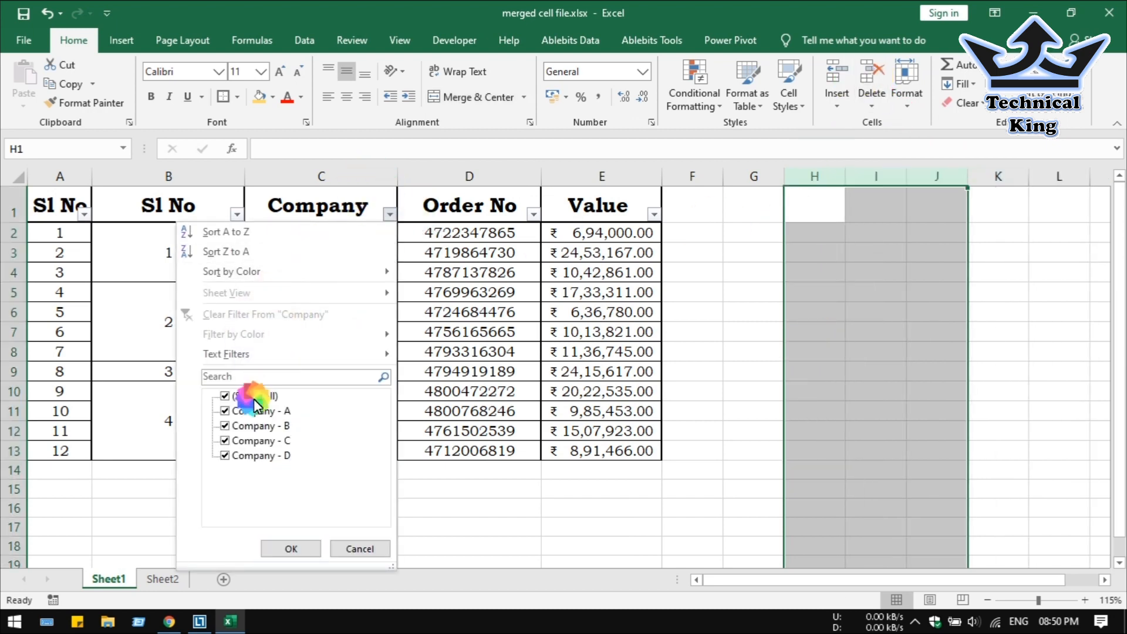
Filter the Company column to Company - A, then add Company - C.
{"action": "left_click", "coordinate": [258, 410]}
{"action": "left_click", "coordinate": [300, 552]}
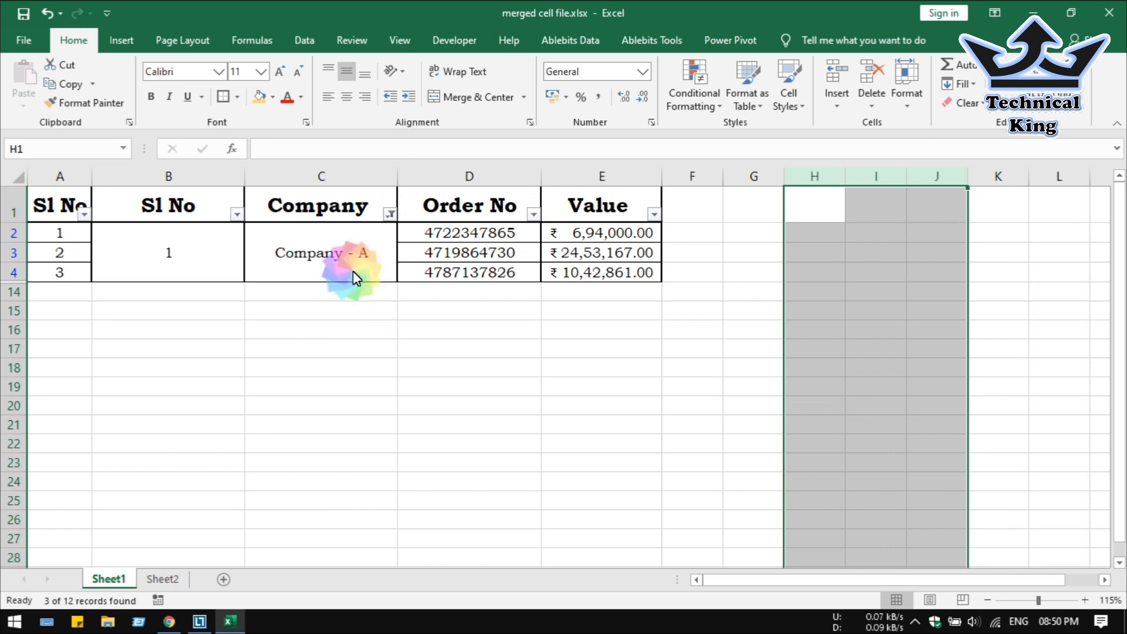
{"action": "left_click_drag", "start_coordinate": [341, 248], "coordinate": [538, 241]}
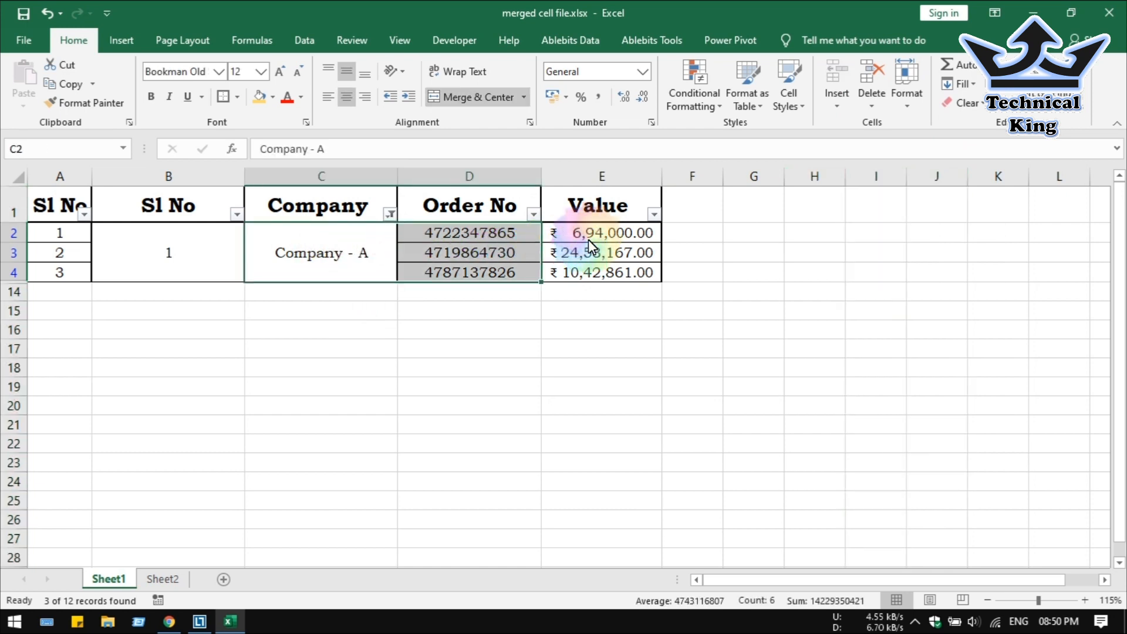
{"action": "left_click", "coordinate": [384, 214]}
{"action": "left_click", "coordinate": [245, 442]}
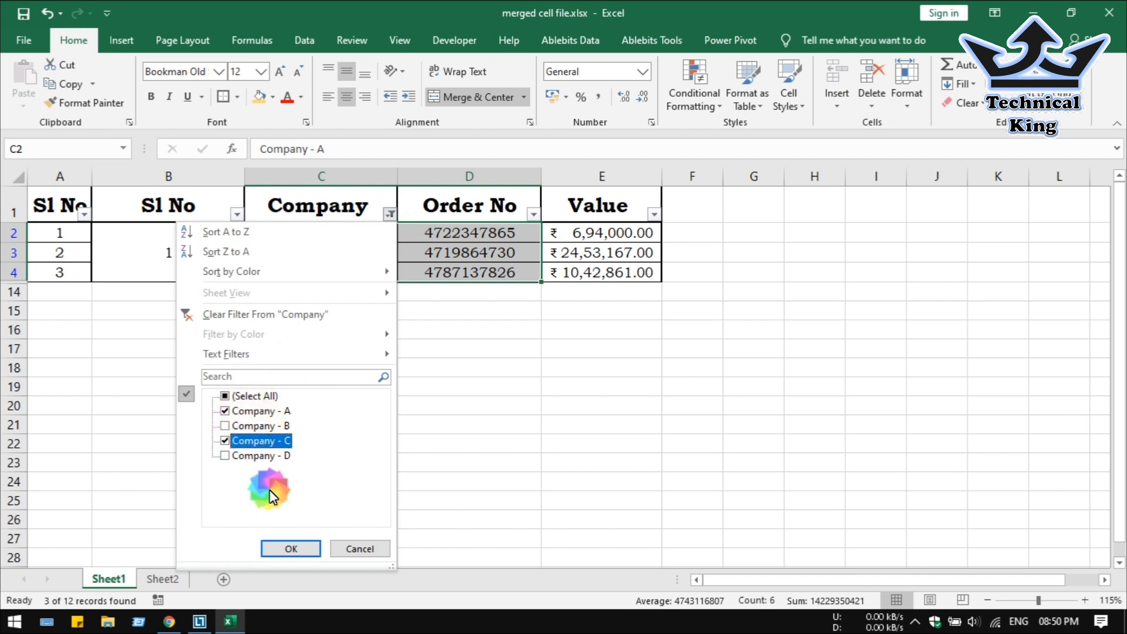
{"action": "left_click", "coordinate": [297, 548]}
{"action": "left_click_drag", "start_coordinate": [363, 259], "coordinate": [470, 292]}
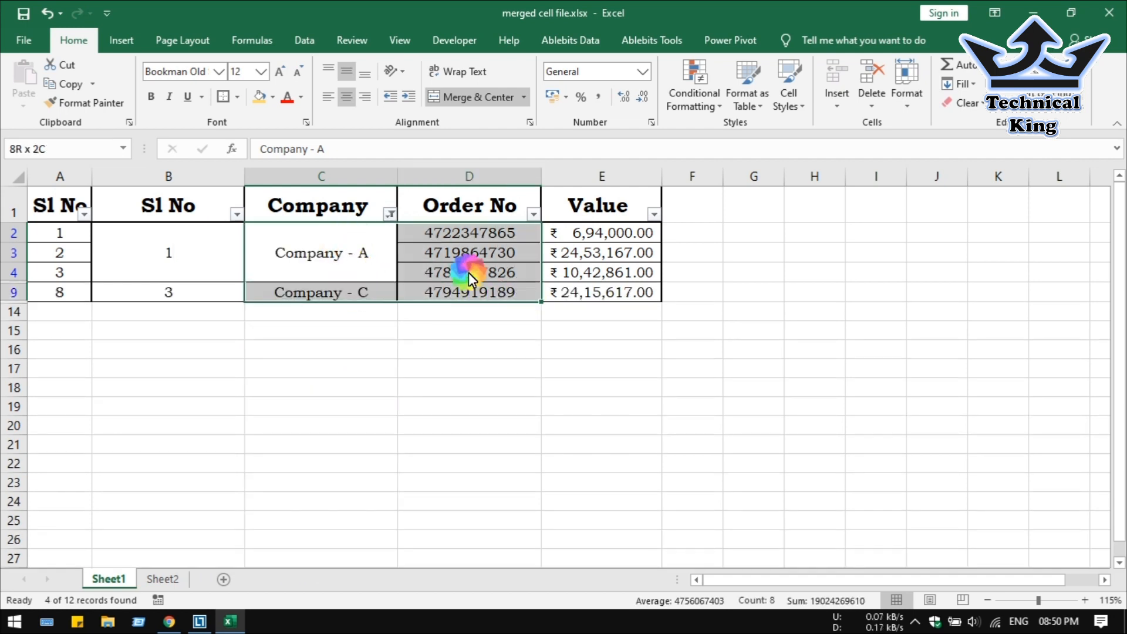
Add Company - D to the filter and check its merged block shows all four orders.
{"action": "left_click", "coordinate": [390, 213]}
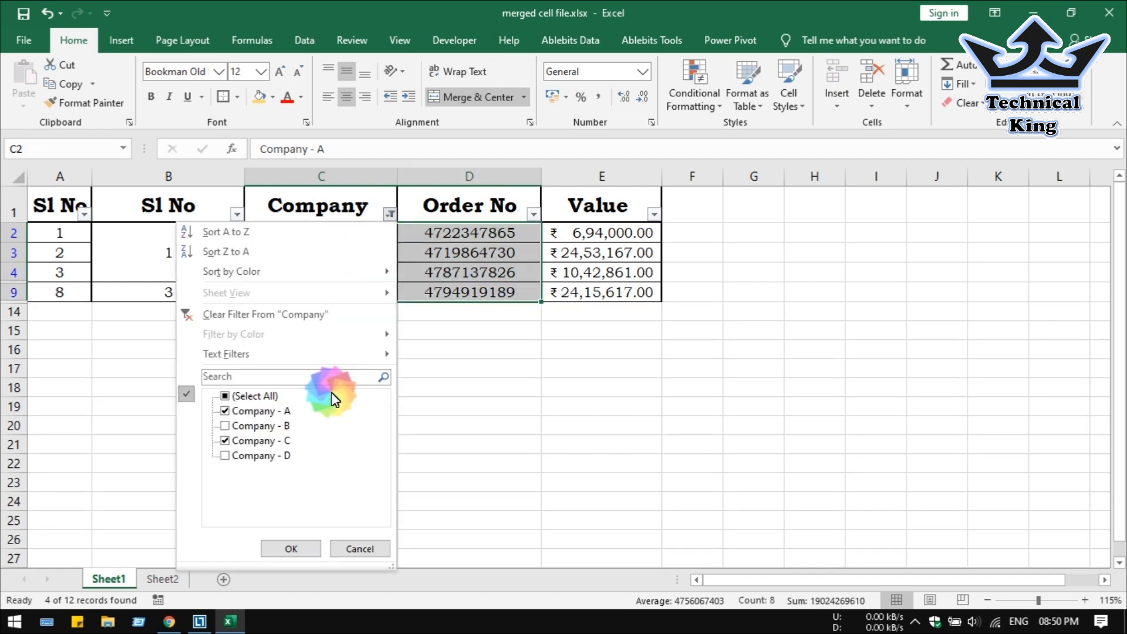
{"action": "left_click", "coordinate": [299, 543]}
{"action": "left_click_drag", "start_coordinate": [334, 344], "coordinate": [608, 331]}
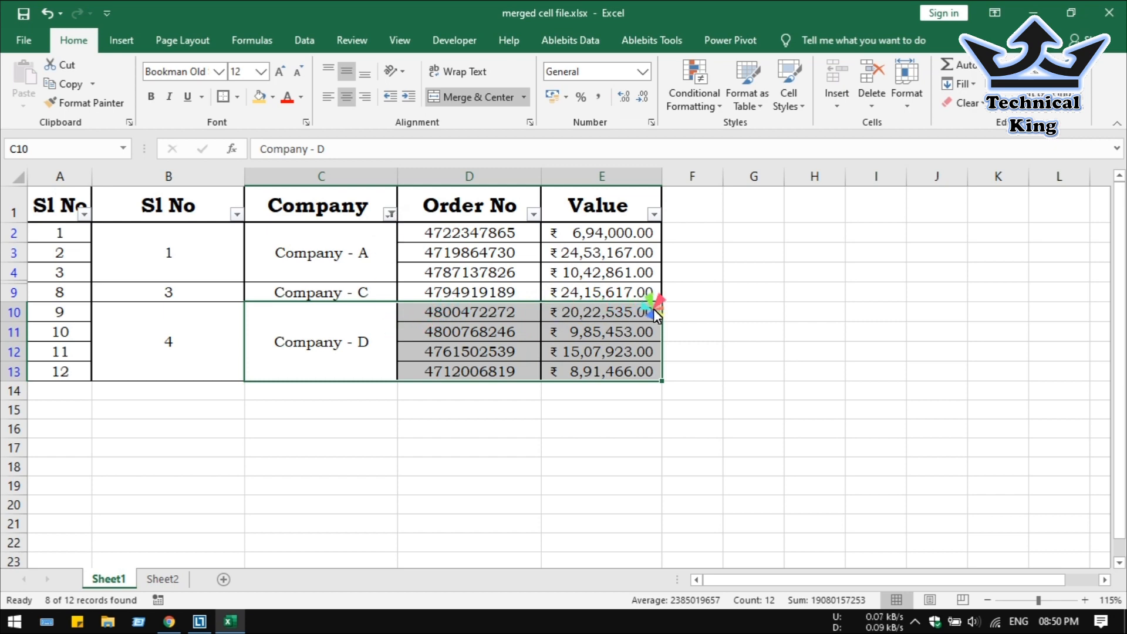
{"action": "left_click_drag", "start_coordinate": [341, 344], "coordinate": [612, 334]}
{"action": "left_click", "coordinate": [344, 346]}
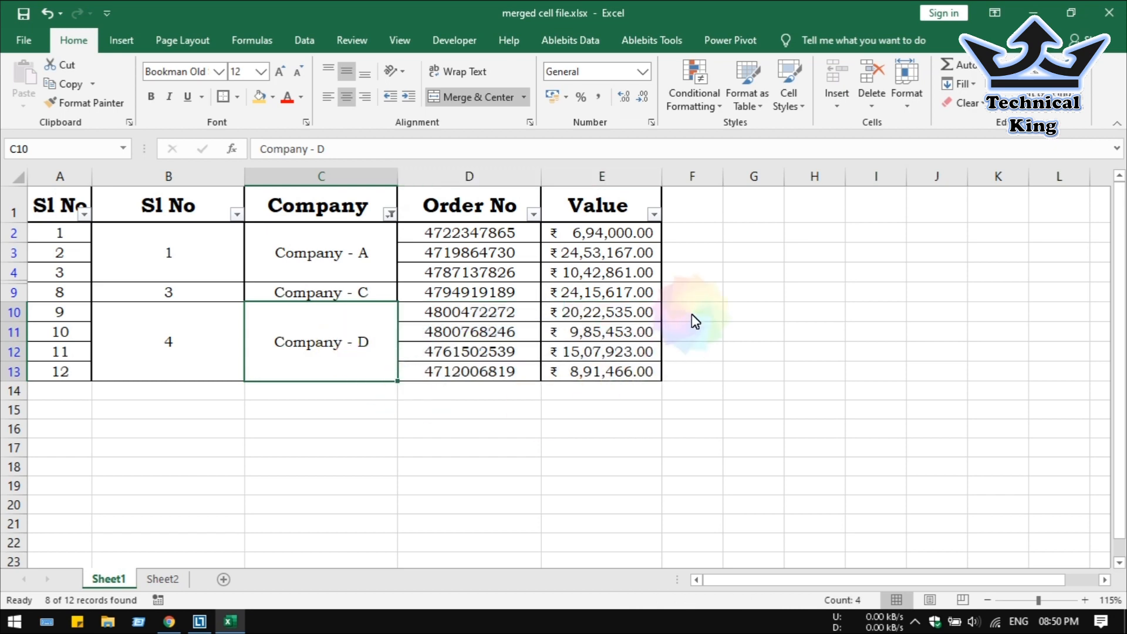
{"action": "left_click", "coordinate": [766, 253]}
{"action": "type", "text": "fgdfg"}
{"action": "left_click", "coordinate": [757, 309]}
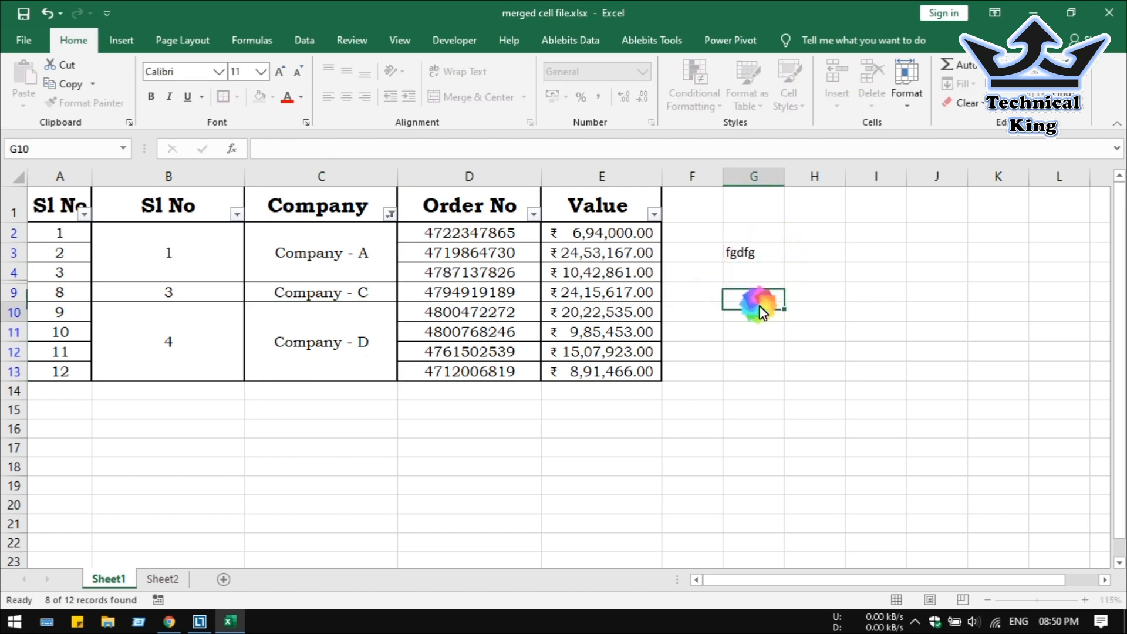
{"action": "type", "text": "dfgdfg"}
{"action": "left_click", "coordinate": [755, 370]}
{"action": "type", "text": "cfg"}
{"action": "left_click_drag", "start_coordinate": [744, 252], "coordinate": [761, 372]}
{"action": "left_click", "coordinate": [465, 97]}
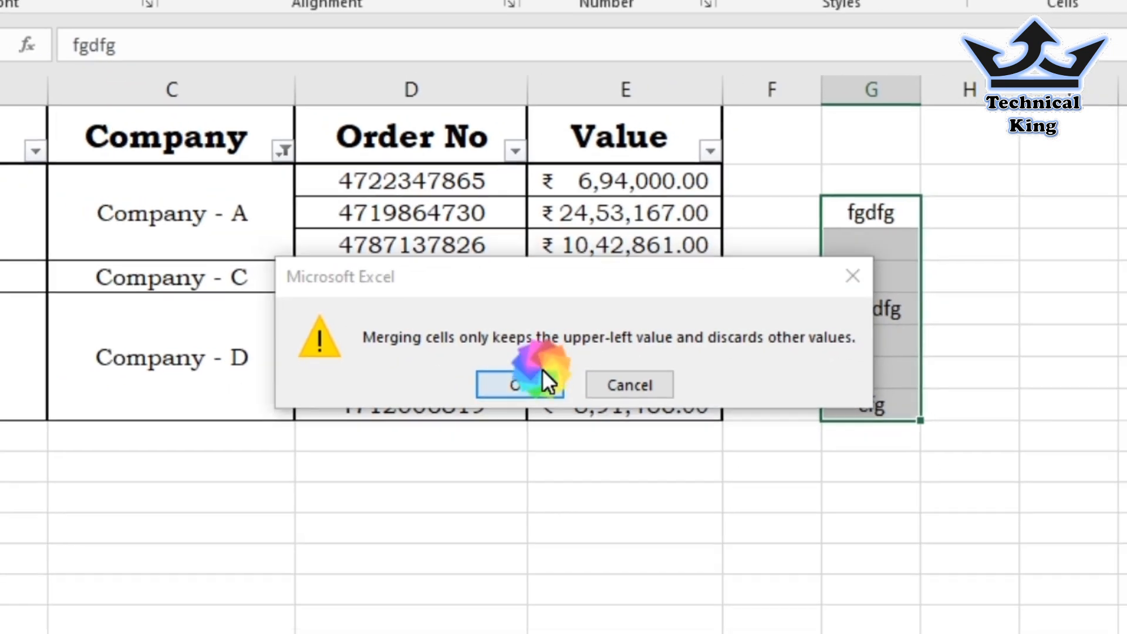
{"action": "left_click", "coordinate": [510, 401]}
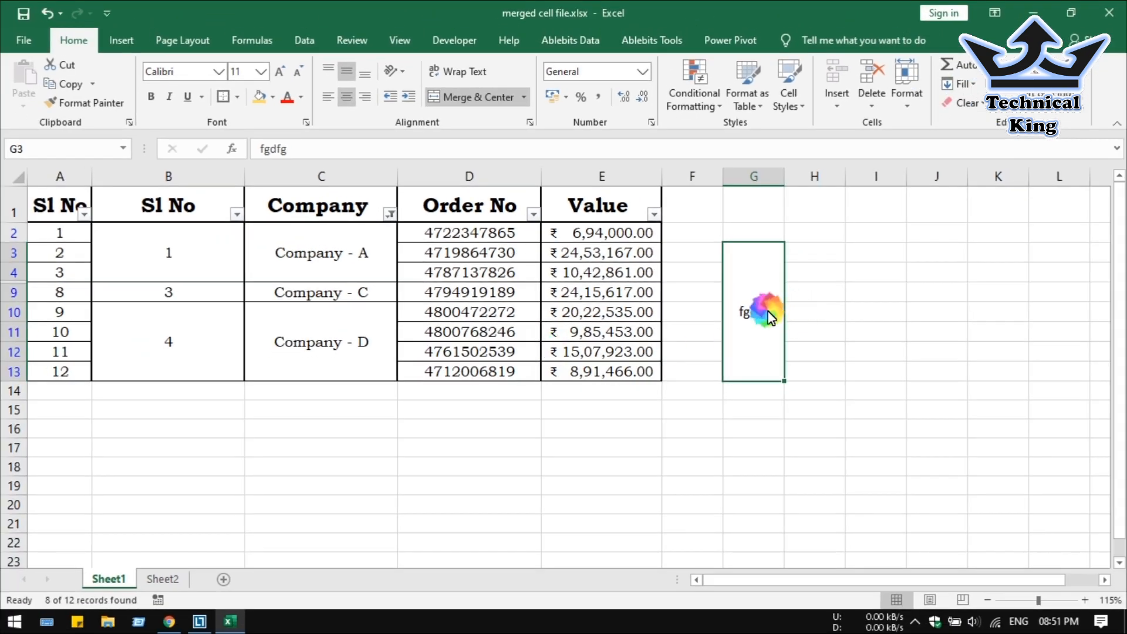
{"action": "double_click", "coordinate": [768, 312]}
{"action": "left_click", "coordinate": [762, 391]}
{"action": "left_click", "coordinate": [833, 327]}
{"action": "left_click", "coordinate": [767, 314]}
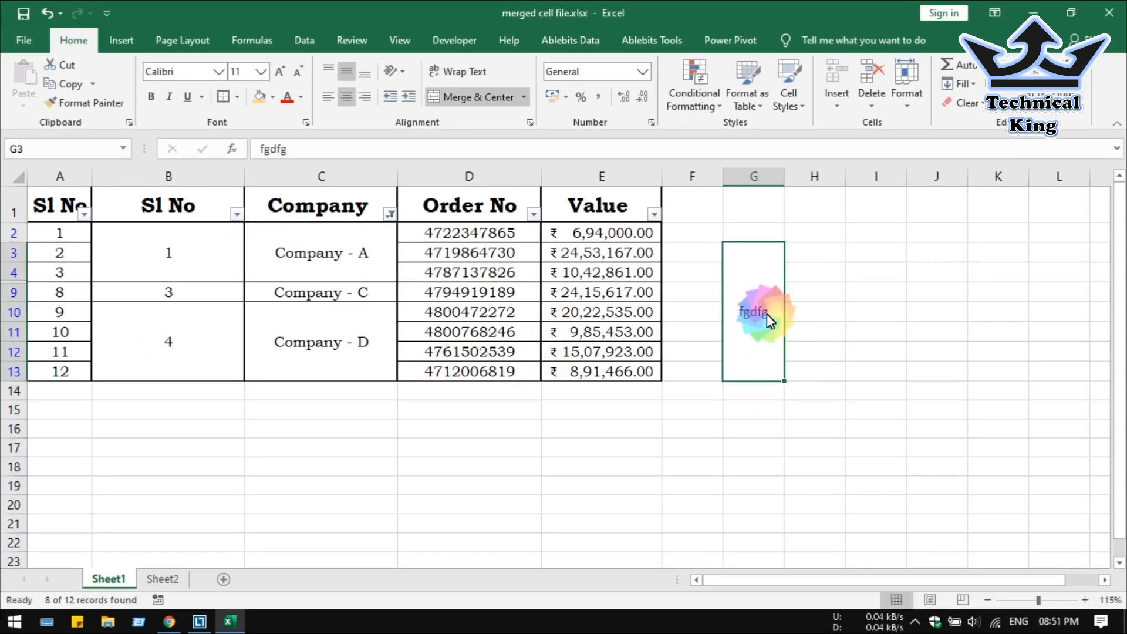
{"action": "left_click", "coordinate": [574, 353]}
{"action": "left_click", "coordinate": [742, 191]}
{"action": "left_click_drag", "start_coordinate": [745, 176], "coordinate": [870, 82]}
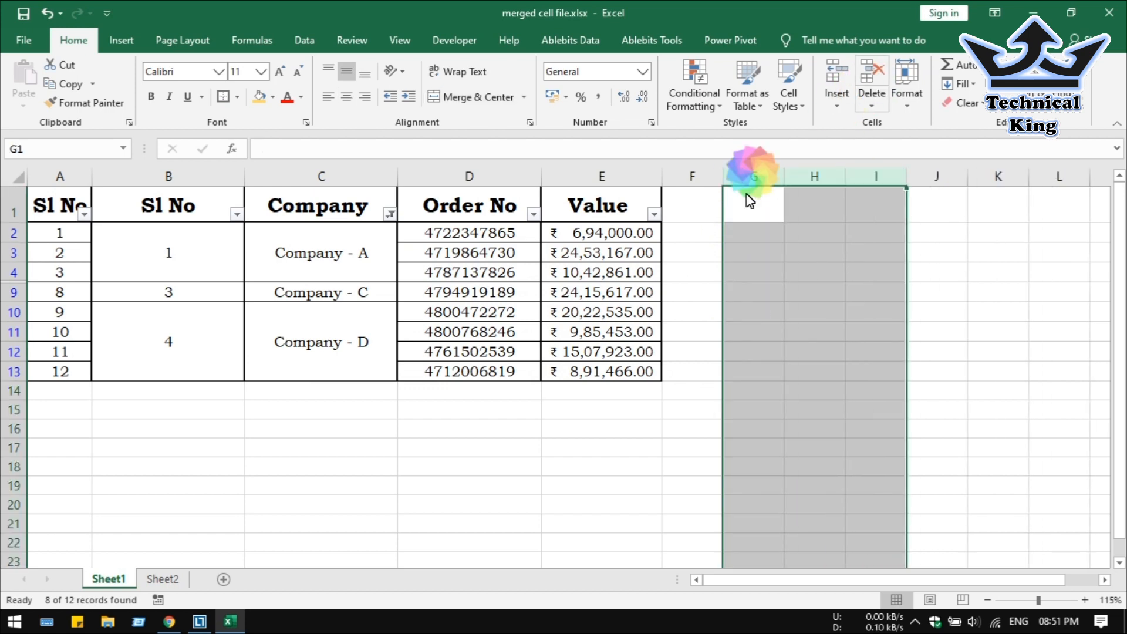
Unmerge the Company - D block and re-merge it at once, keeping the top value, then tick all companies in the filter.
{"action": "left_click", "coordinate": [392, 346]}
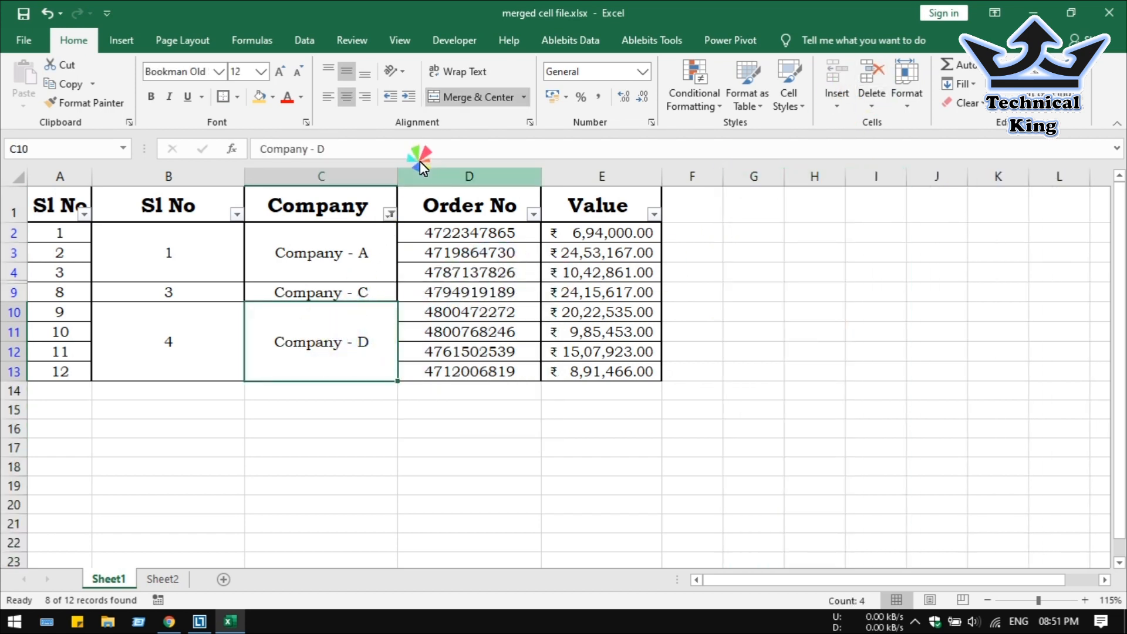
{"action": "left_click", "coordinate": [493, 100]}
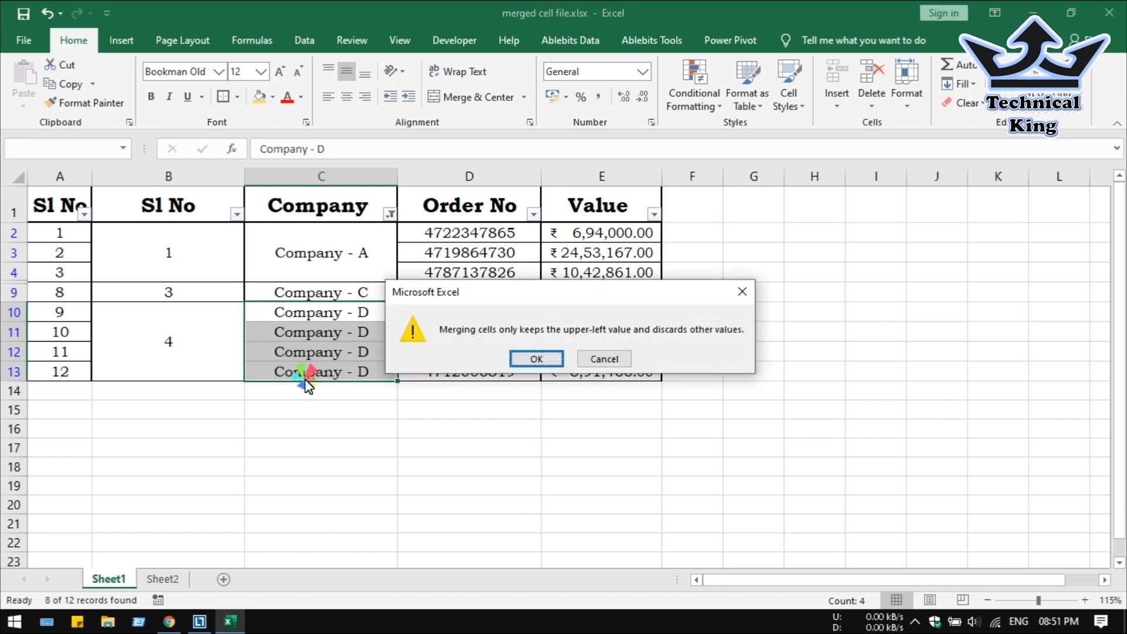
{"action": "left_click", "coordinate": [536, 359]}
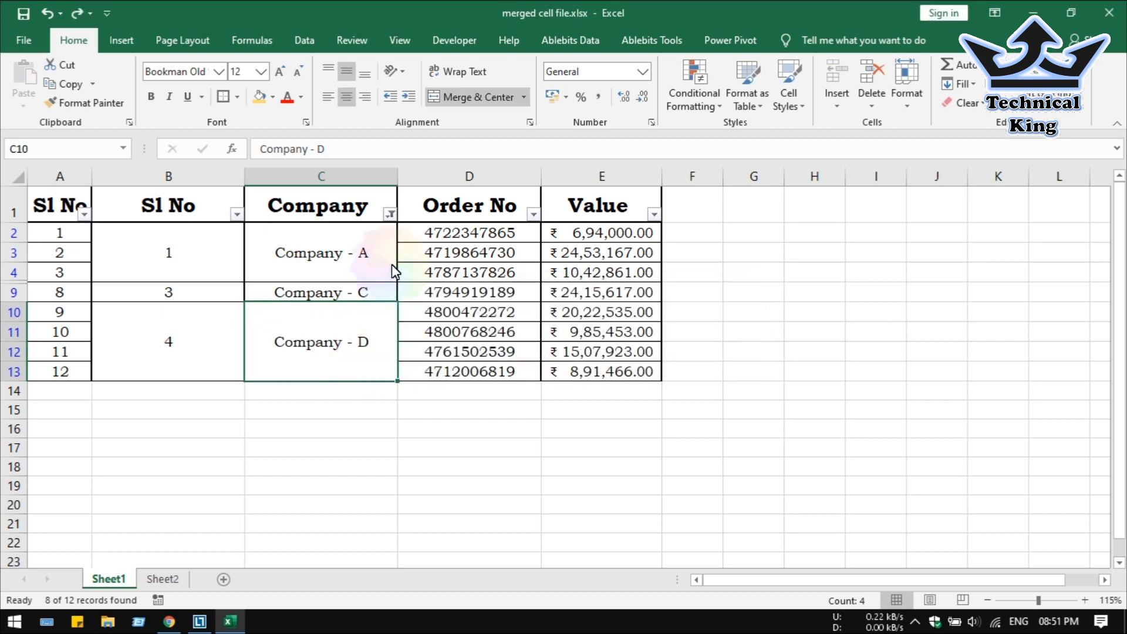
{"action": "left_click", "coordinate": [391, 216]}
{"action": "left_click", "coordinate": [253, 395]}
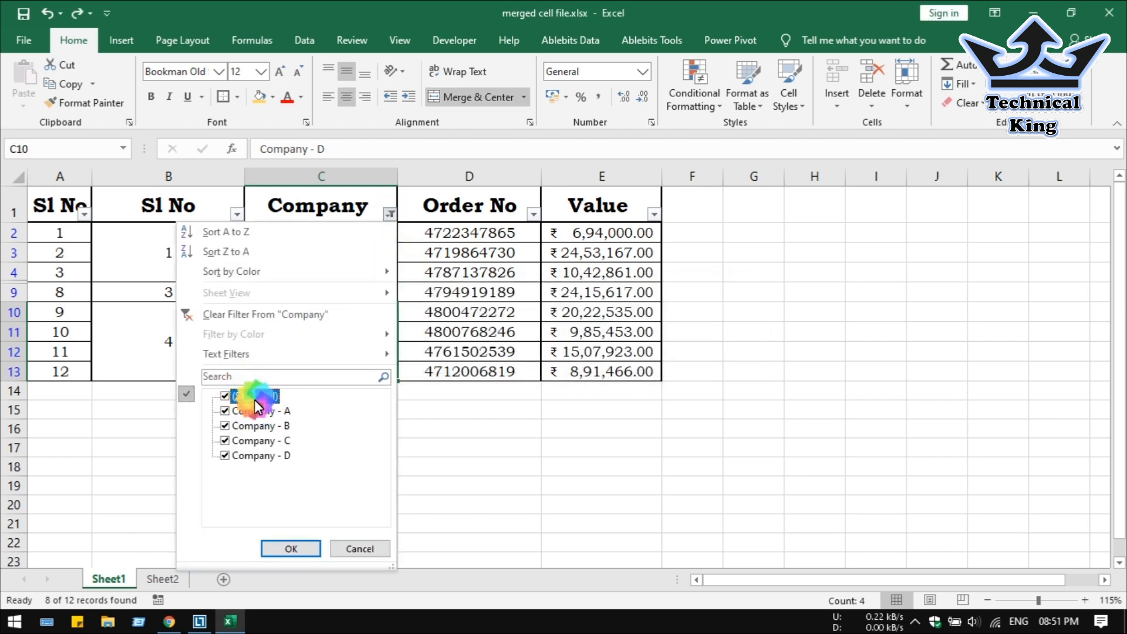
Filter the Company column to Company - D only and select its block and orders.
{"action": "left_click", "coordinate": [252, 395]}
{"action": "left_click", "coordinate": [253, 456]}
{"action": "left_click", "coordinate": [291, 548]}
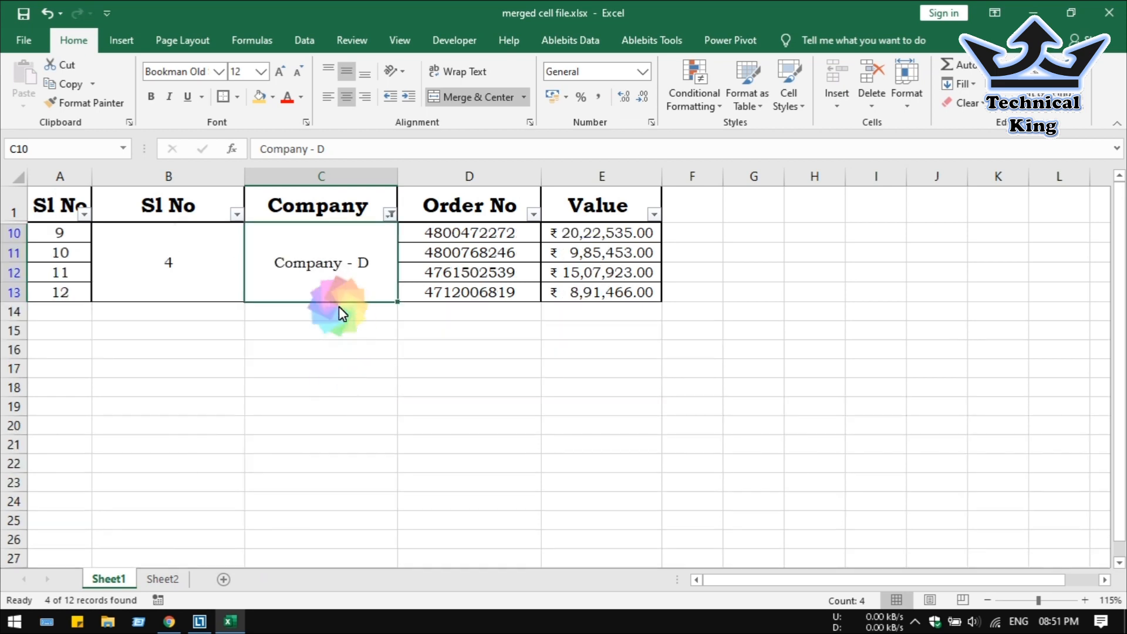
{"action": "left_click_drag", "start_coordinate": [327, 273], "coordinate": [599, 254]}
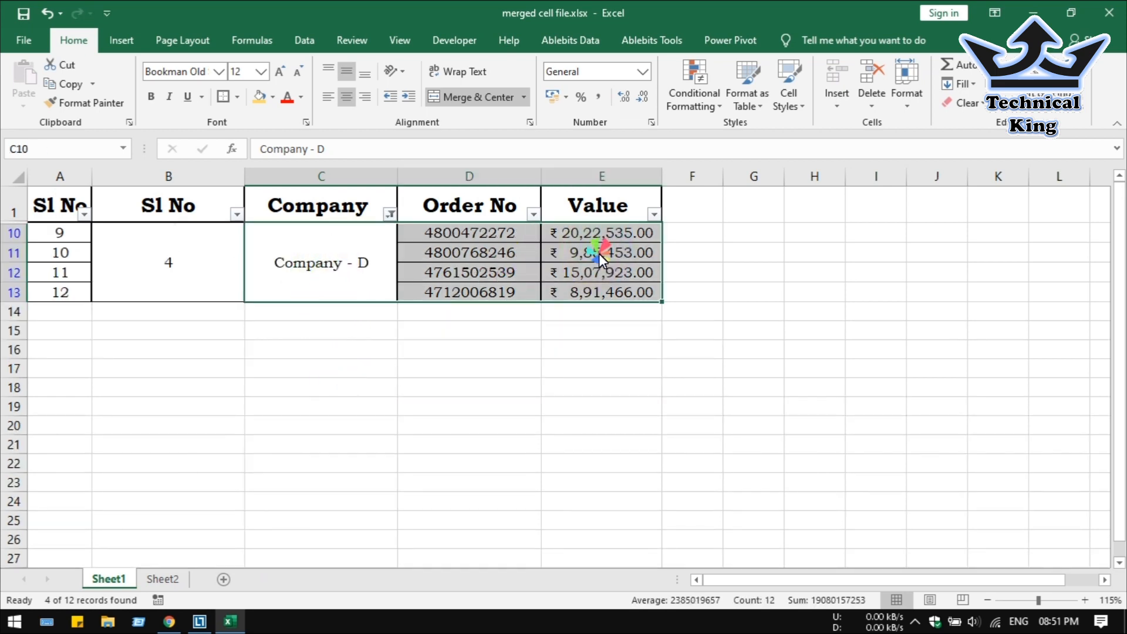
Re-tick all companies in the Company filter so every order row returns.
{"action": "left_click", "coordinate": [391, 215]}
{"action": "left_click", "coordinate": [258, 397]}
{"action": "left_click", "coordinate": [315, 549]}
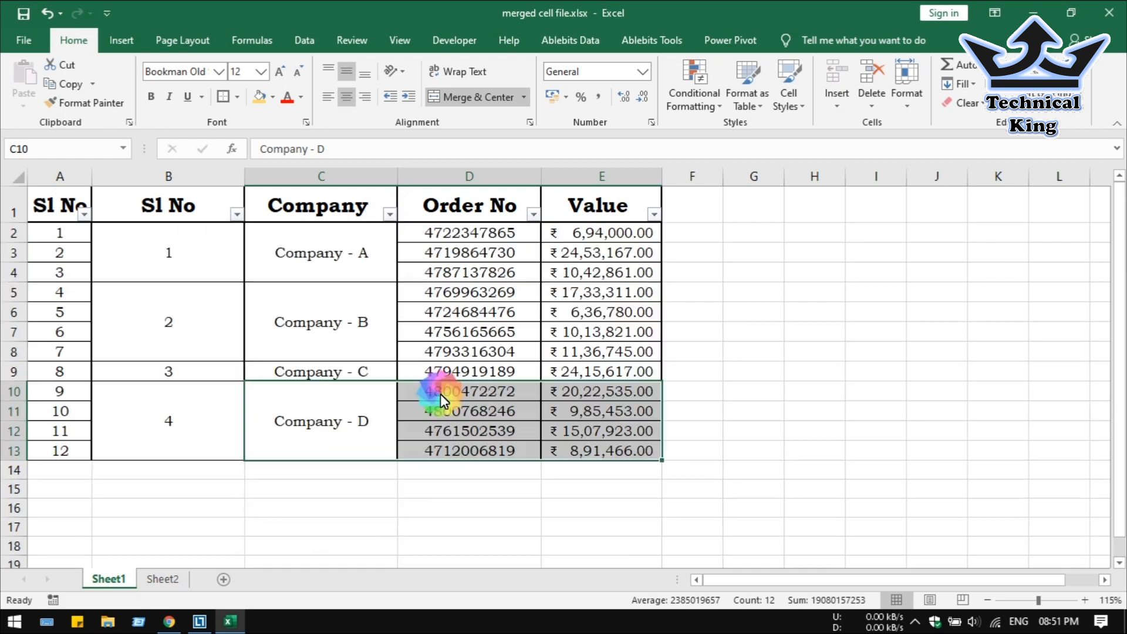
{"action": "left_click", "coordinate": [329, 323]}
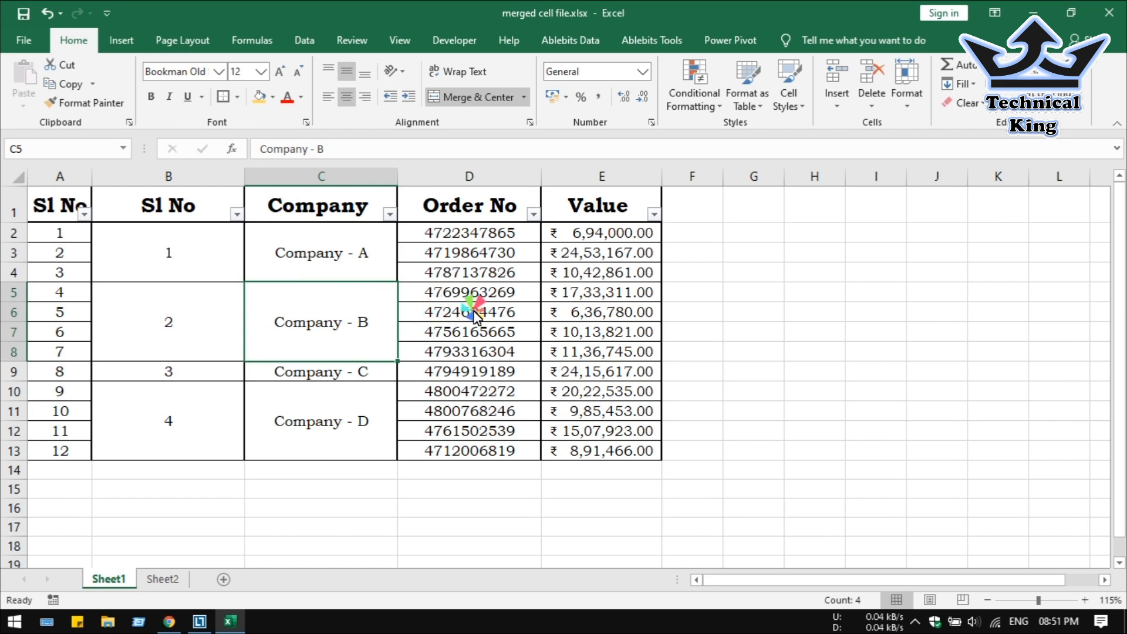
Insert a blank row 6 inside the Company - B block.
{"action": "left_click", "coordinate": [14, 312]}
{"action": "right_click", "coordinate": [16, 312]}
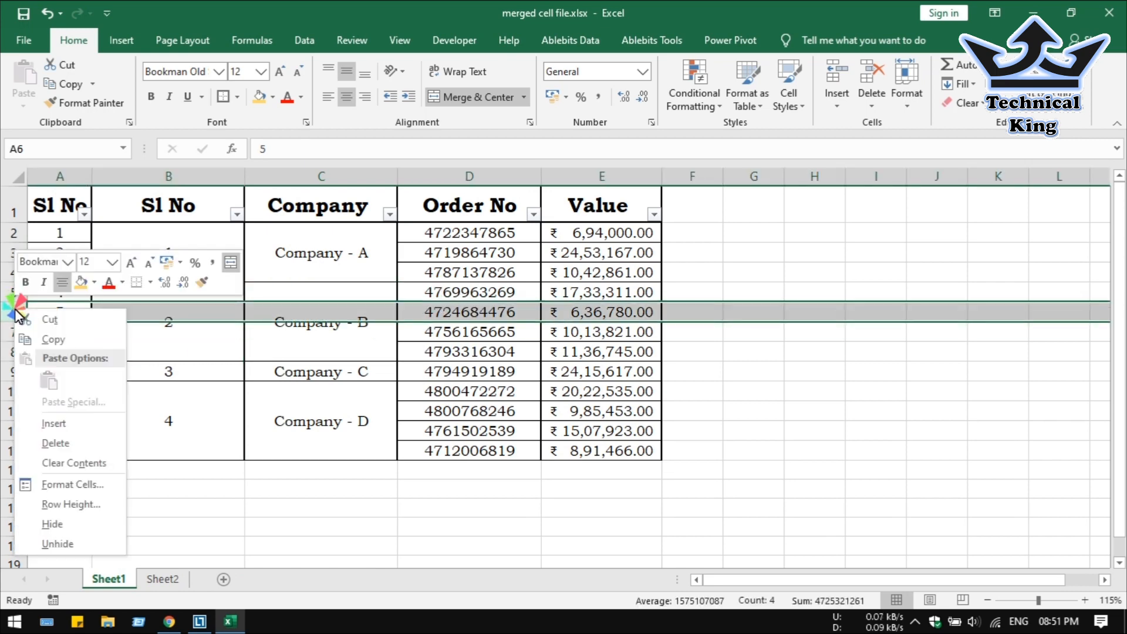
{"action": "left_click", "coordinate": [58, 423]}
{"action": "left_click", "coordinate": [373, 317]}
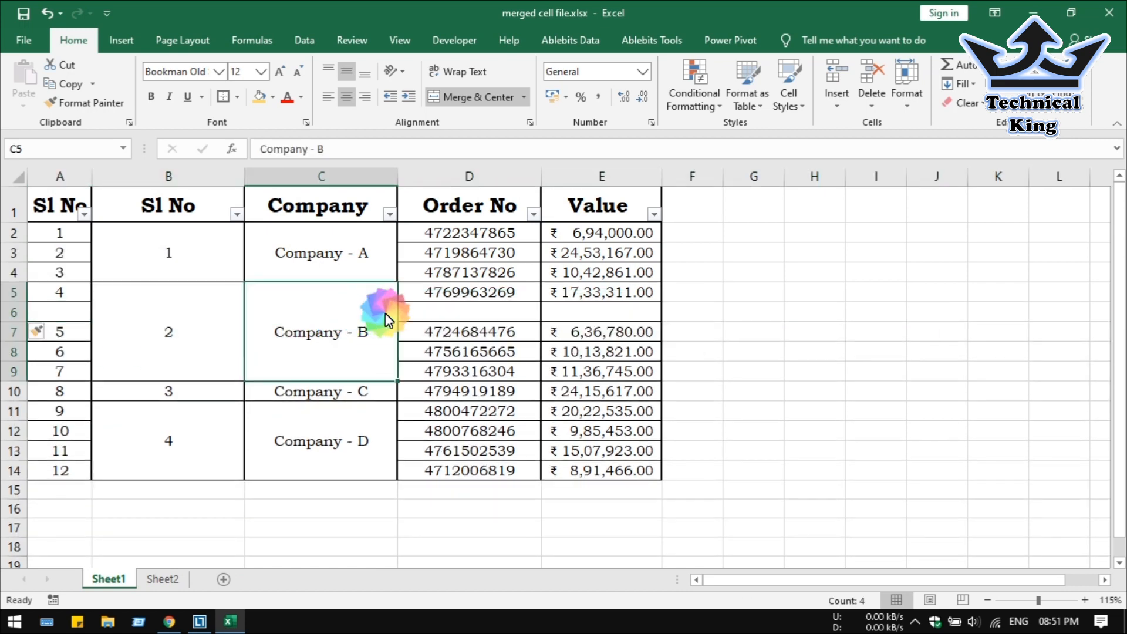
Enter order number 5465465 in D6 and value 96565 in E6.
{"action": "left_click", "coordinate": [442, 317]}
{"action": "type", "text": "5465465"}
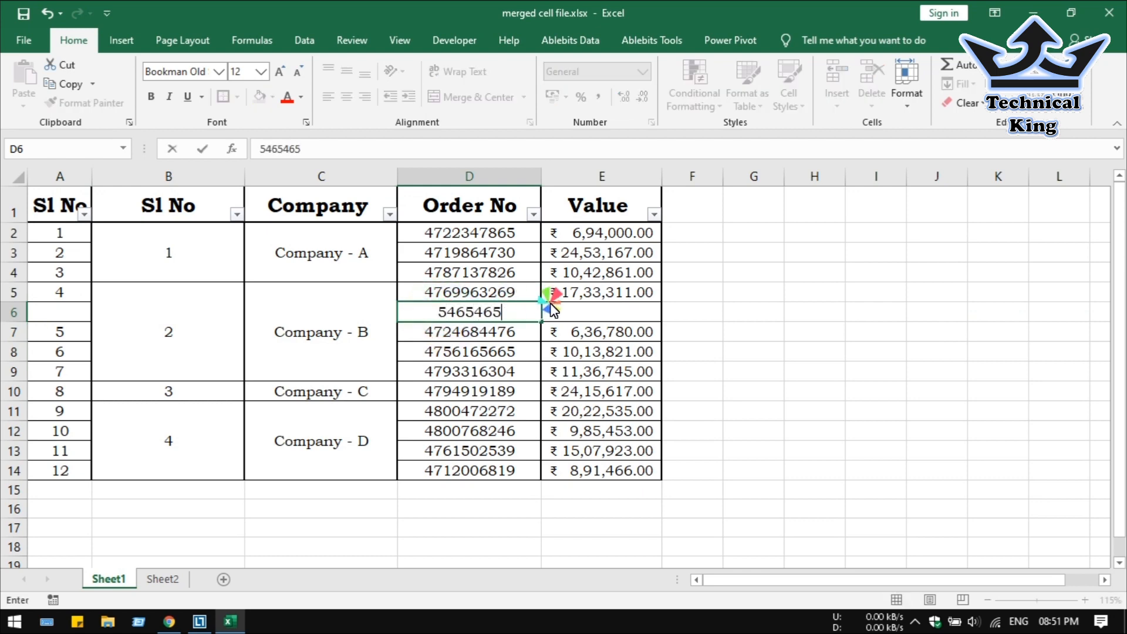
{"action": "left_click", "coordinate": [607, 315]}
{"action": "type", "text": "+645+65"}
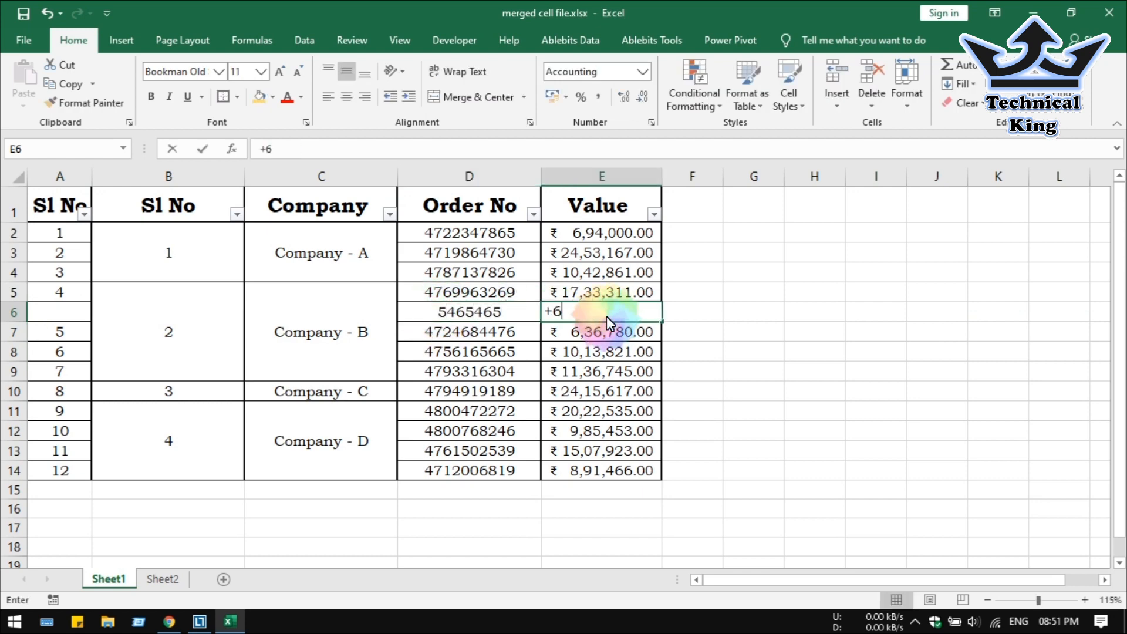
{"action": "key", "text": "BackSpace"}
{"action": "key", "text": "BackSpace"}
{"action": "key", "text": "BackSpace"}
{"action": "key", "text": "BackSpace"}
{"action": "key", "text": "BackSpace"}
{"action": "key", "text": "BackSpace"}
{"action": "key", "text": "BackSpace"}
{"action": "type", "text": "96565"}
{"action": "key", "text": "Return"}
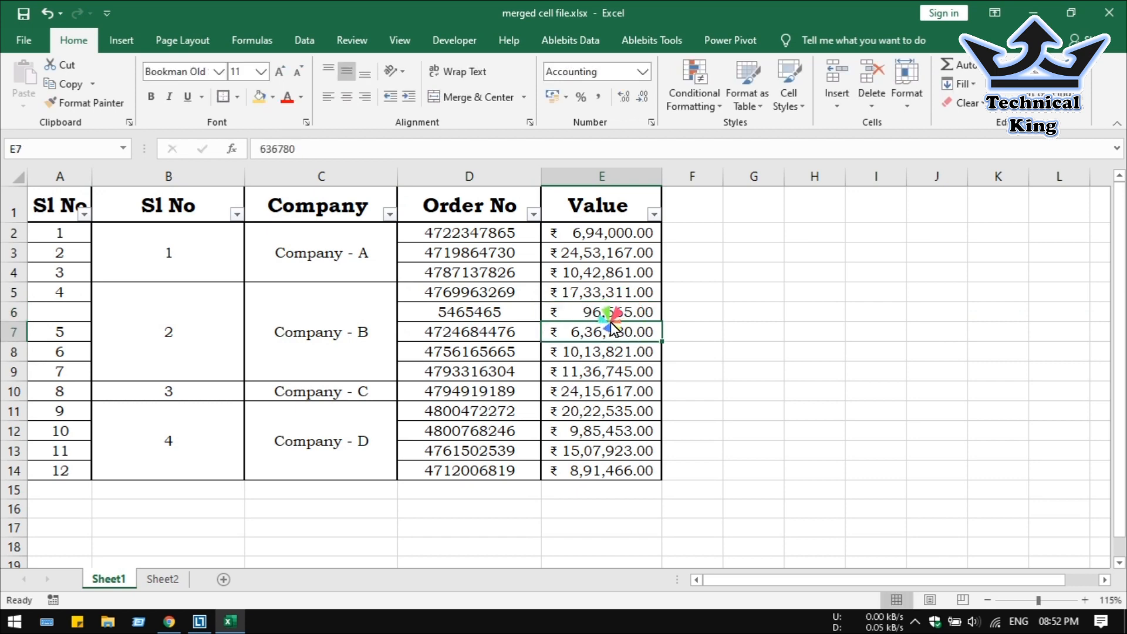
{"action": "left_click", "coordinate": [317, 305]}
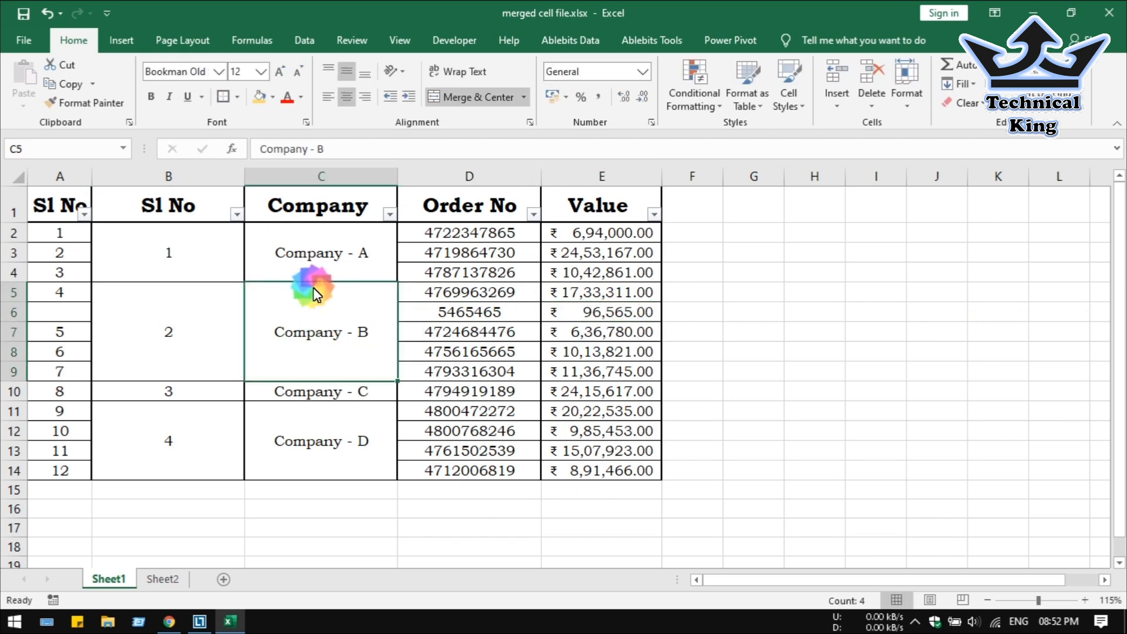
{"action": "left_click", "coordinate": [388, 214]}
{"action": "left_click", "coordinate": [239, 396]}
{"action": "left_click", "coordinate": [255, 427]}
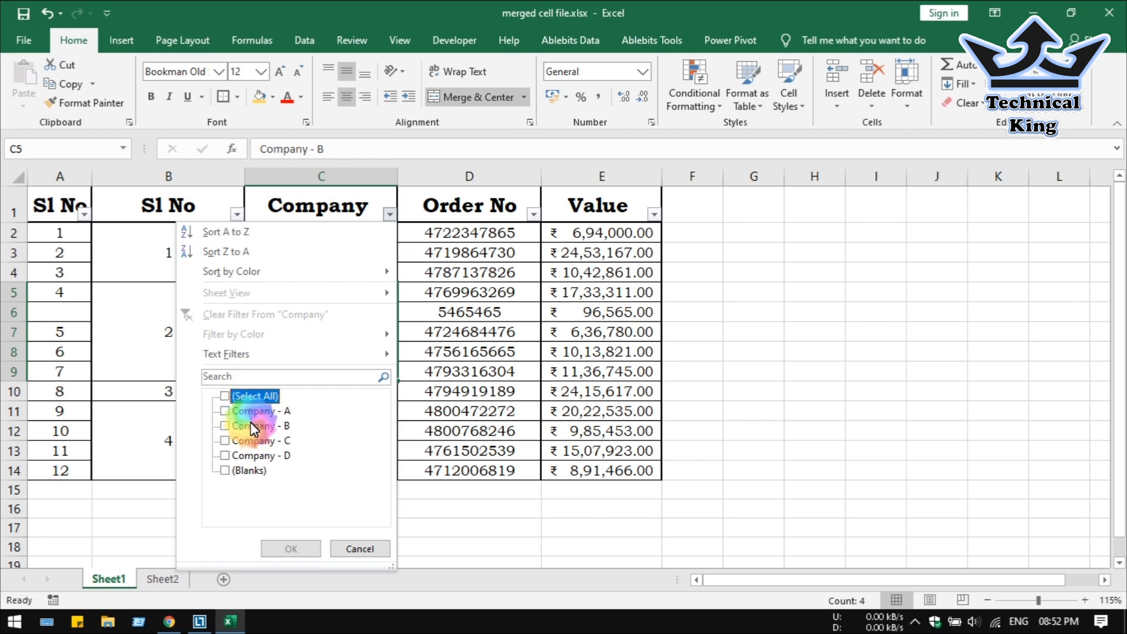
{"action": "left_click", "coordinate": [302, 540]}
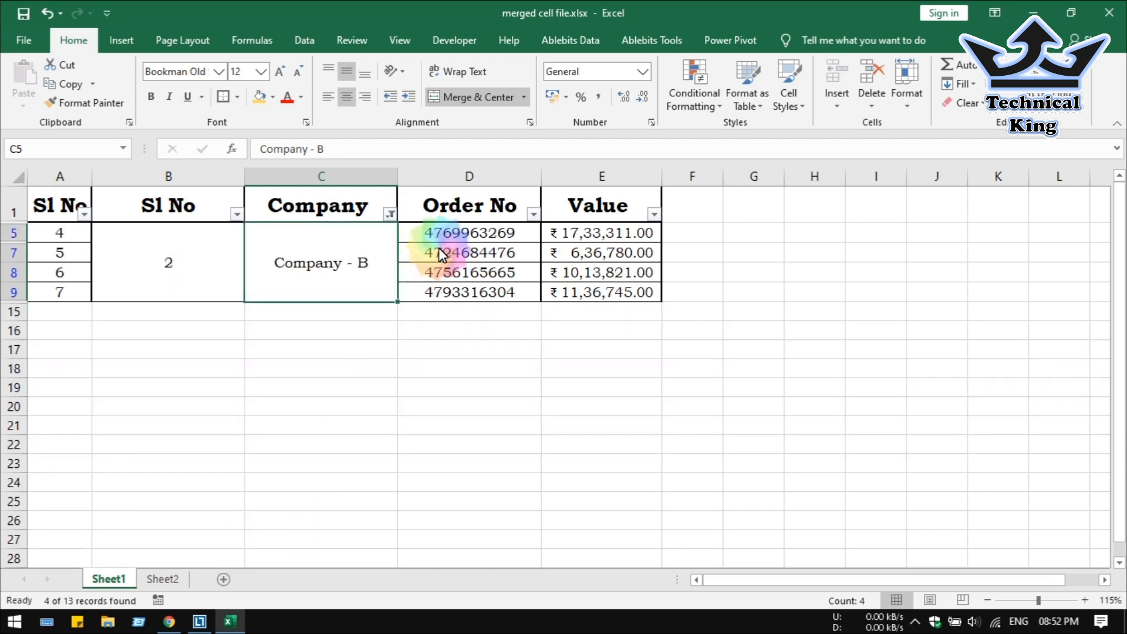
{"action": "left_click_drag", "start_coordinate": [319, 263], "coordinate": [615, 273]}
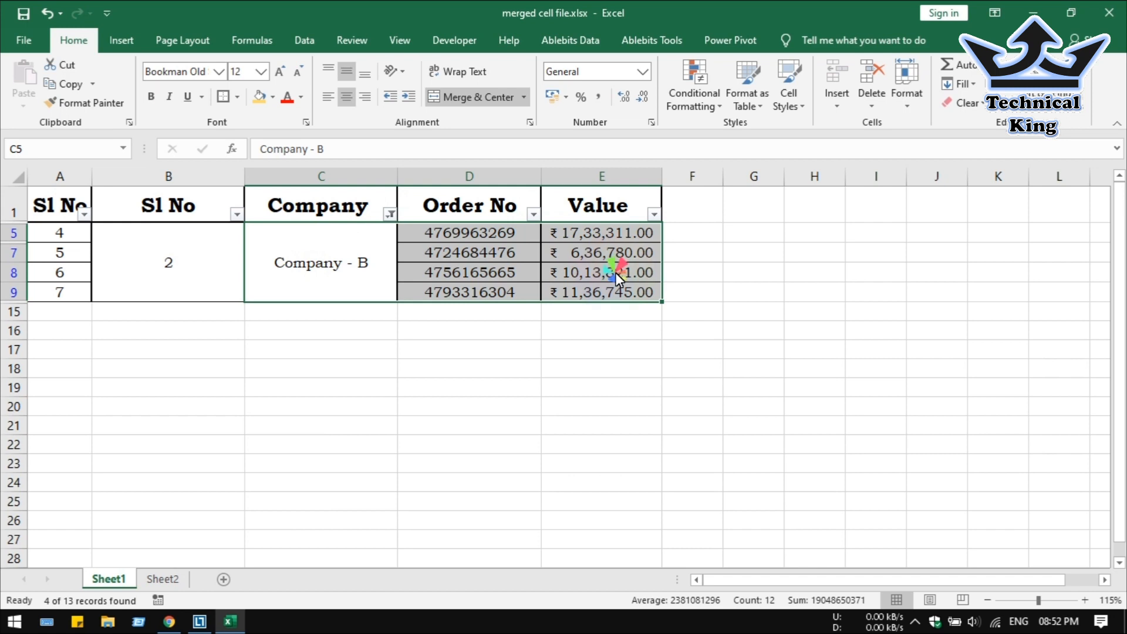
{"action": "left_click", "coordinate": [315, 270]}
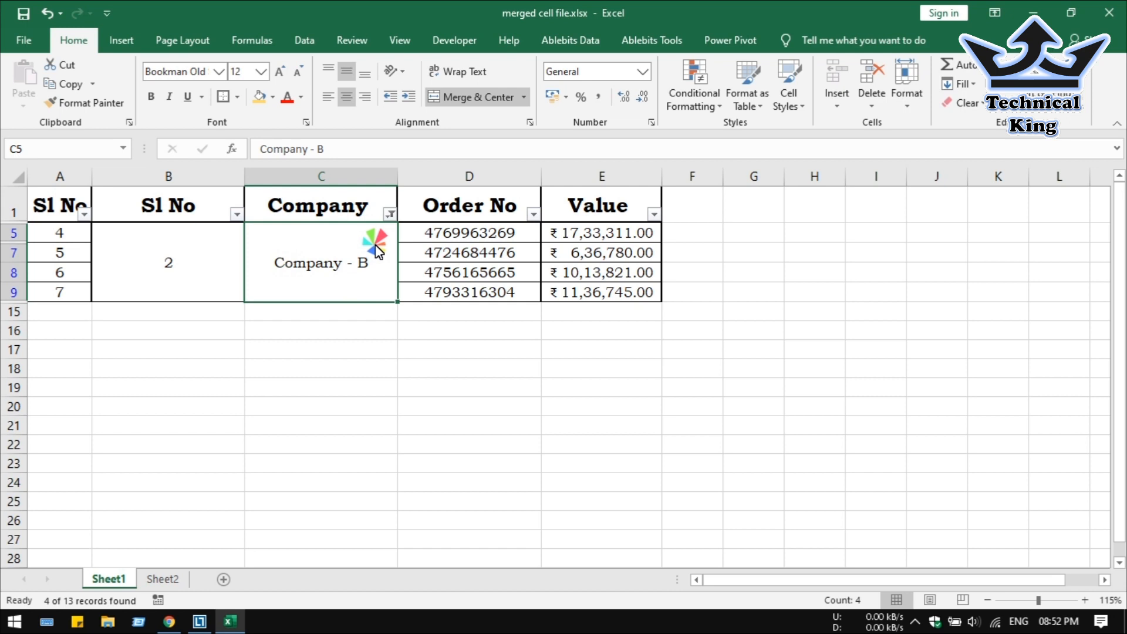
{"action": "left_click", "coordinate": [390, 215]}
{"action": "left_click", "coordinate": [254, 397]}
{"action": "left_click", "coordinate": [293, 552]}
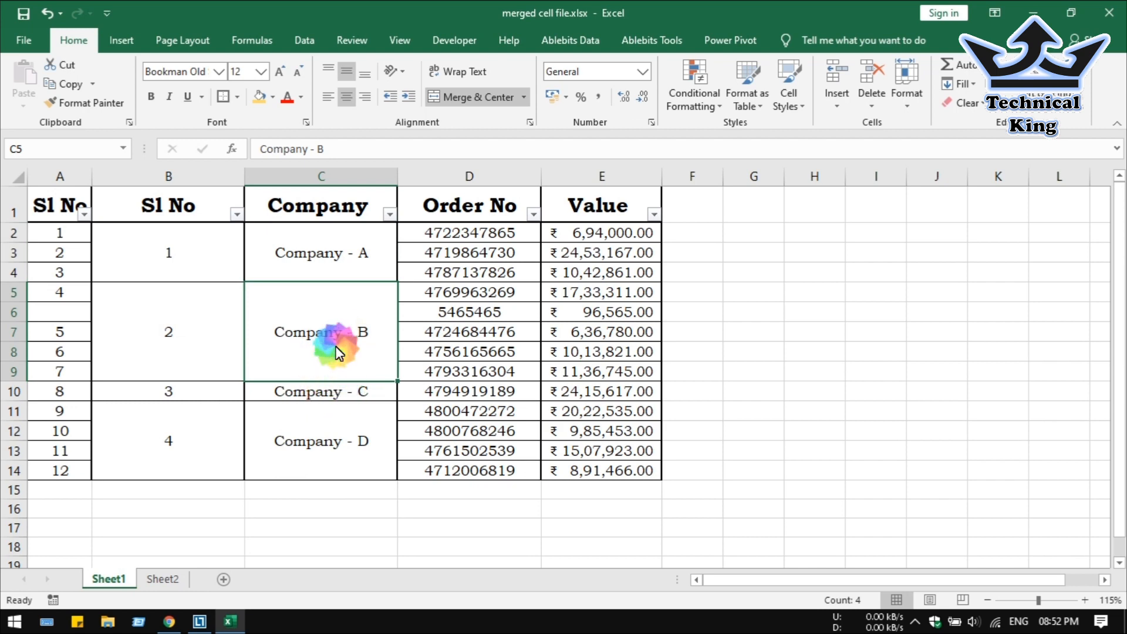
Unmerge the Company - B cells and compare blank C6 with merged Company - A and D.
{"action": "left_click", "coordinate": [493, 96]}
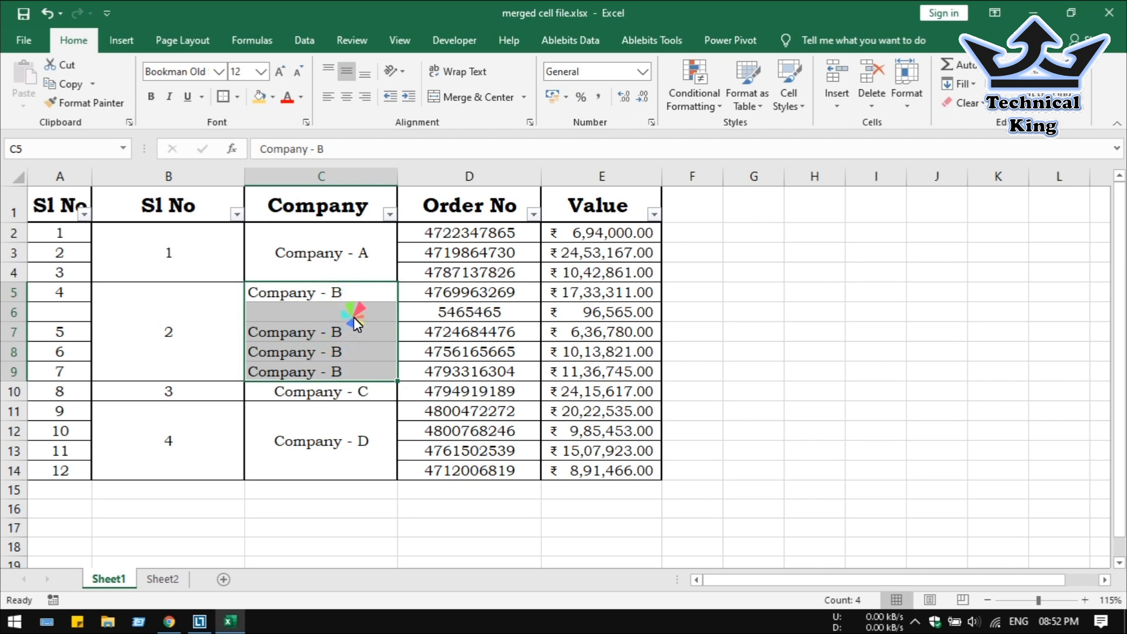
{"action": "left_click", "coordinate": [353, 312]}
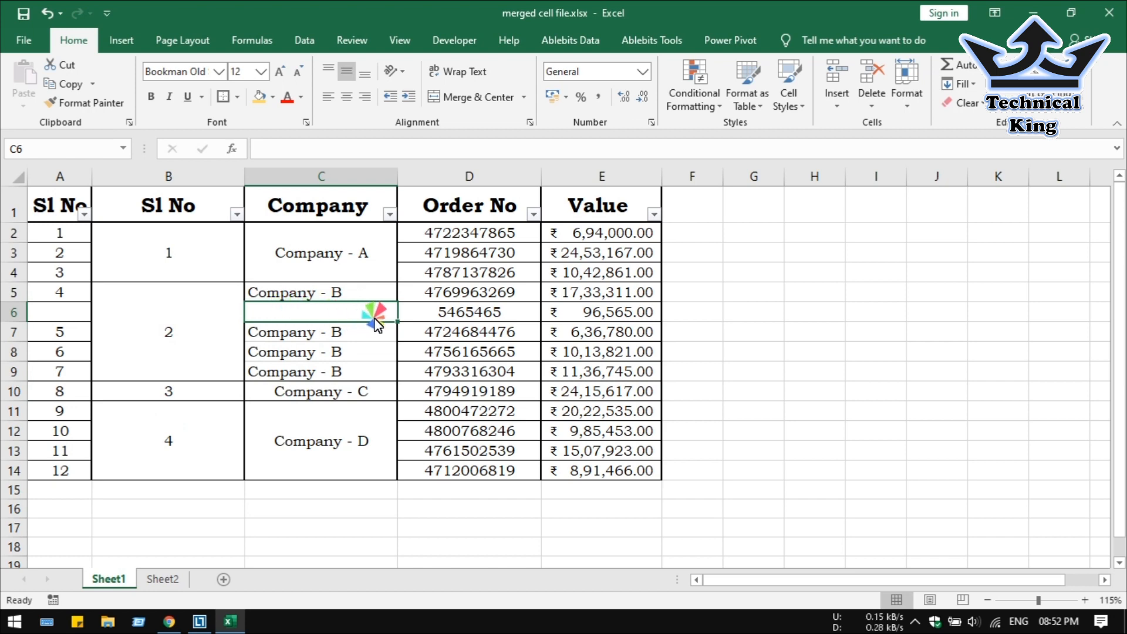
{"action": "left_click", "coordinate": [370, 277]}
{"action": "left_click", "coordinate": [365, 313]}
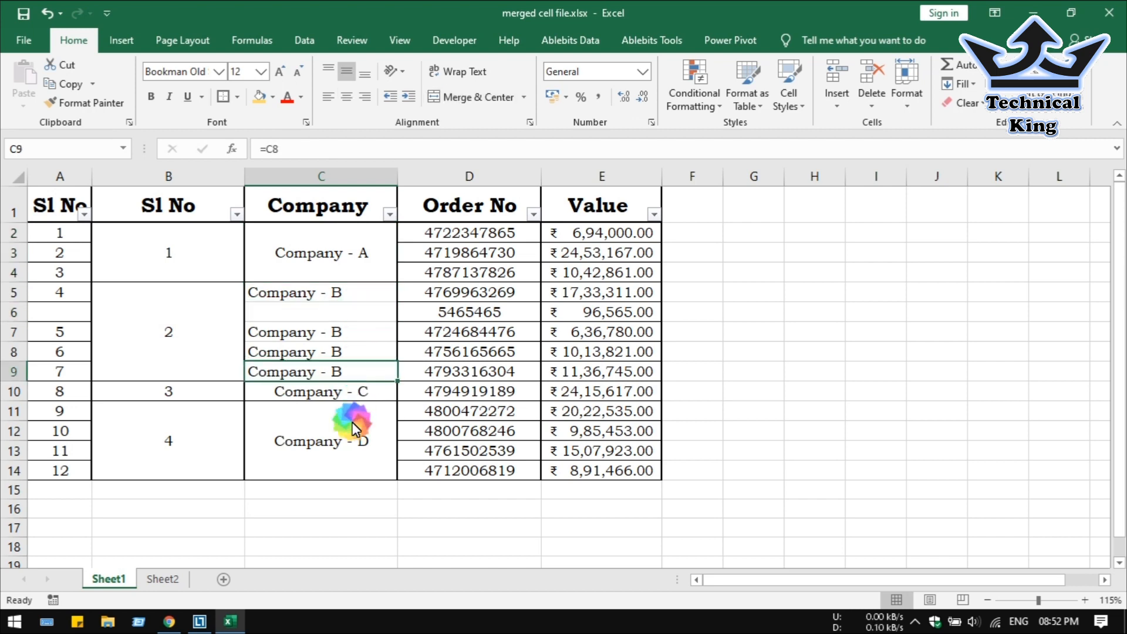
{"action": "left_click", "coordinate": [348, 437]}
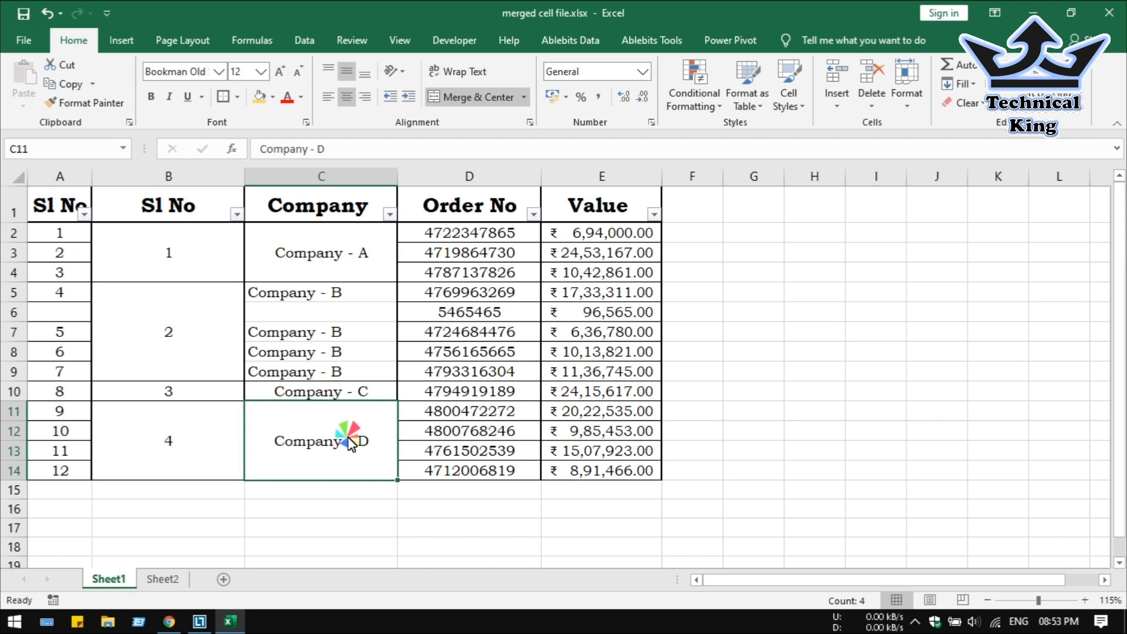
Select table C2:E14, then select Sheet2's comparison table B1:E10.
{"action": "left_click_drag", "start_coordinate": [370, 258], "coordinate": [602, 482]}
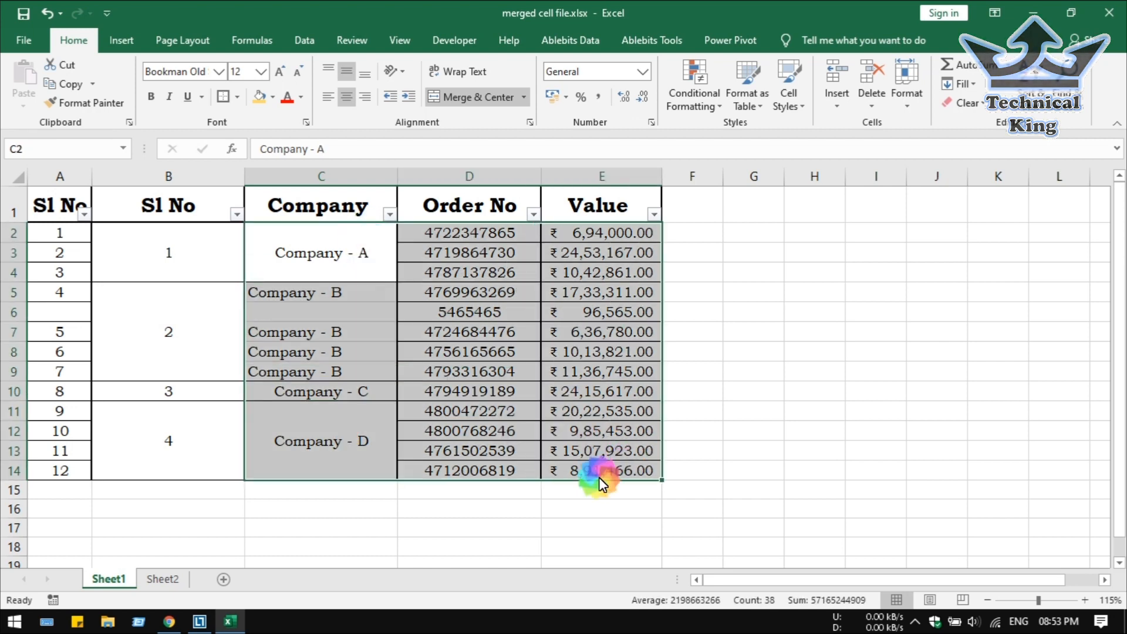
{"action": "left_click", "coordinate": [159, 580]}
{"action": "left_click_drag", "start_coordinate": [375, 224], "coordinate": [415, 457]}
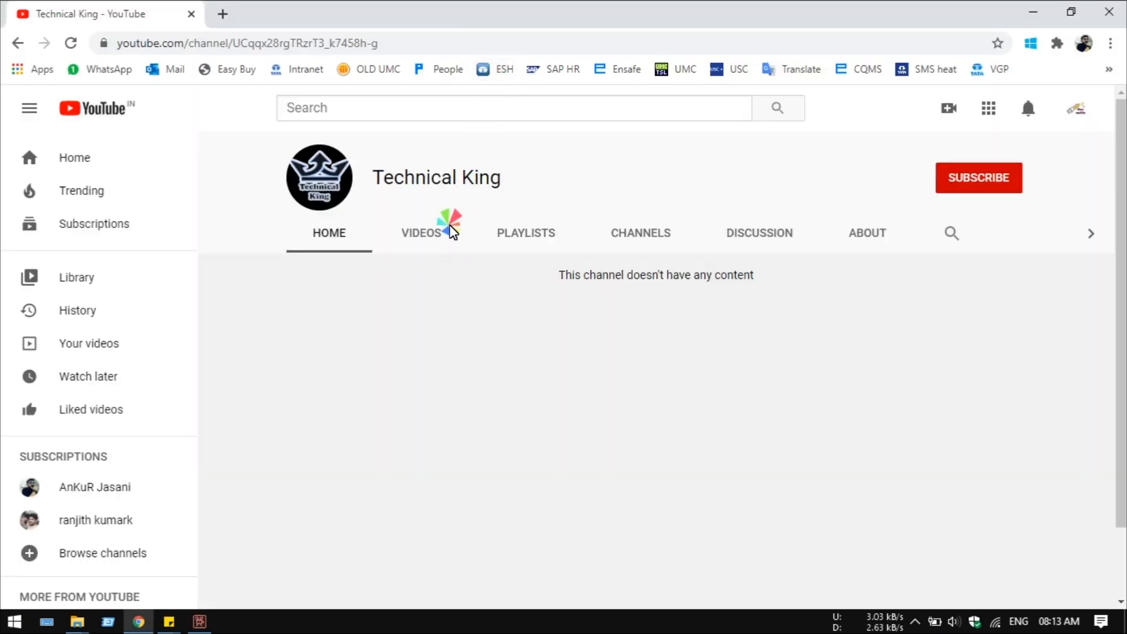
Subscribe to the Technical King channel and set its notification bell to All.
{"action": "left_click", "coordinate": [729, 253]}
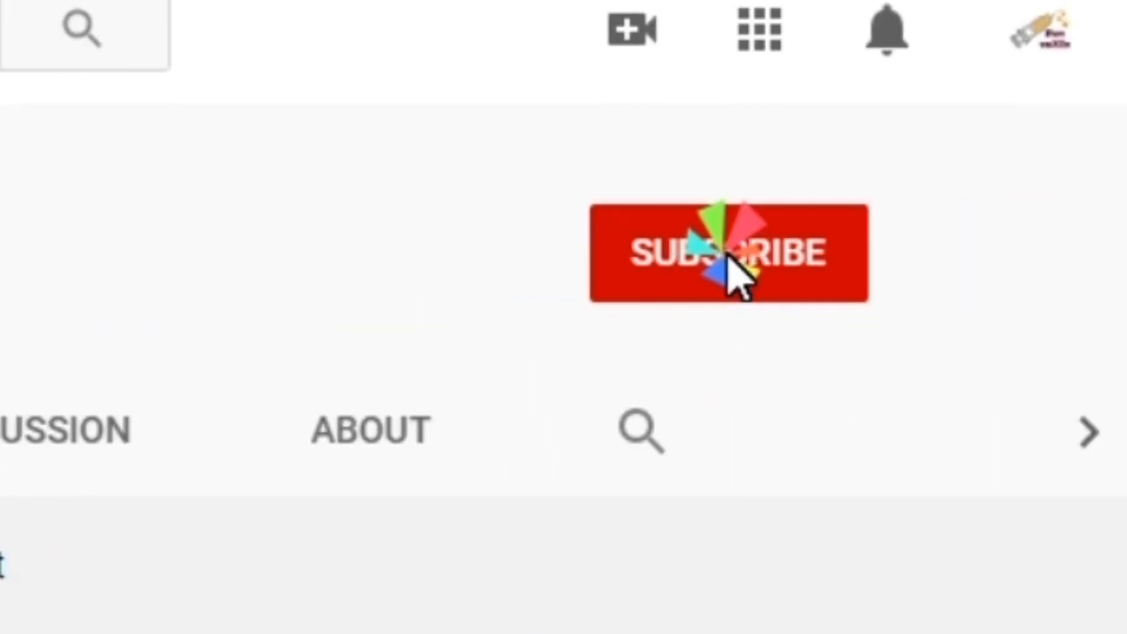
{"action": "left_click", "coordinate": [832, 261]}
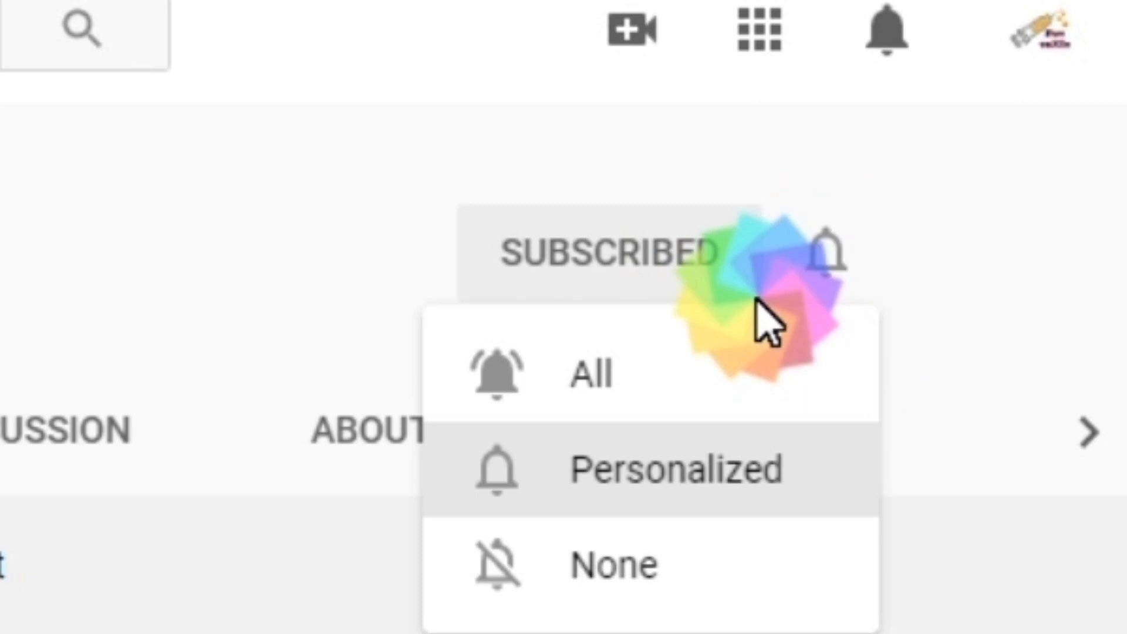
{"action": "left_click", "coordinate": [581, 376]}
{"action": "left_click", "coordinate": [527, 451]}
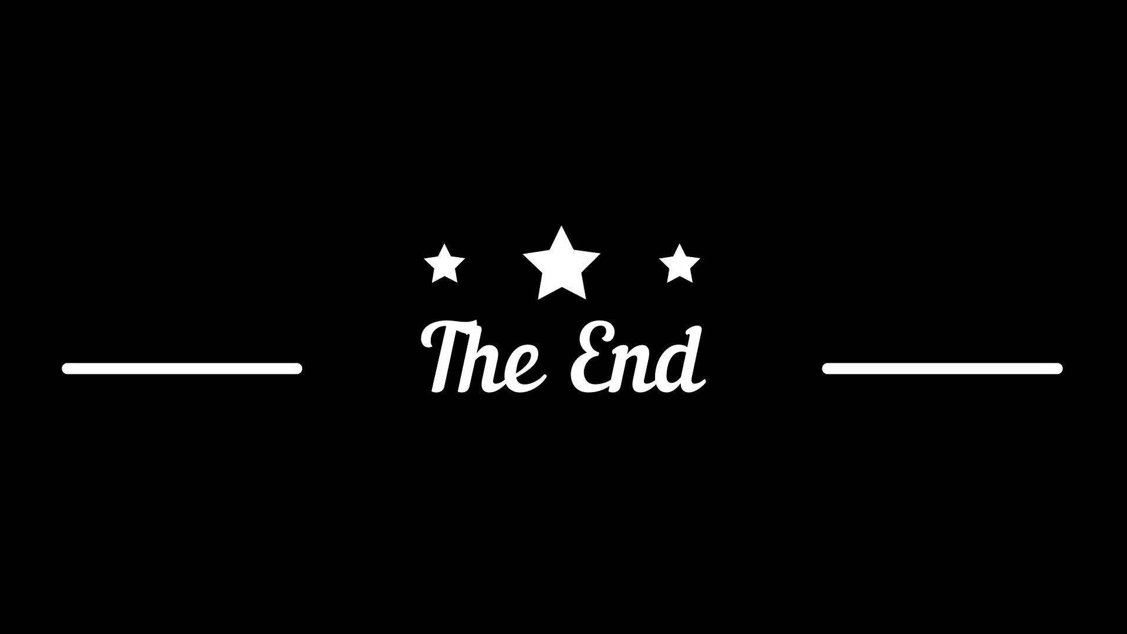